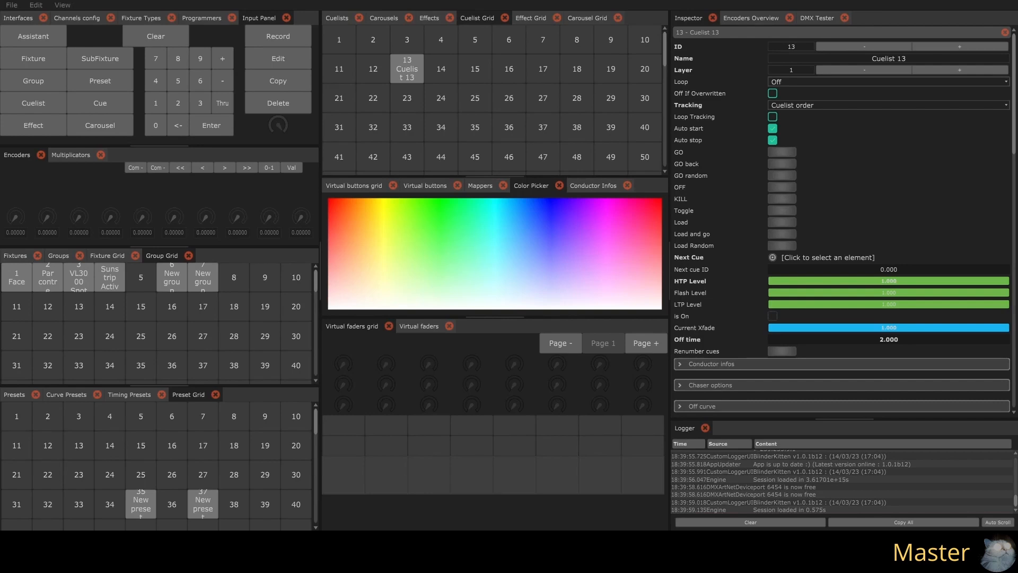
Step: Bring group 3 (VL3000 spots) to full intensity and record the look as cuelist 15
left_click(77, 276)
left_click_drag(17, 227, 17, 202)
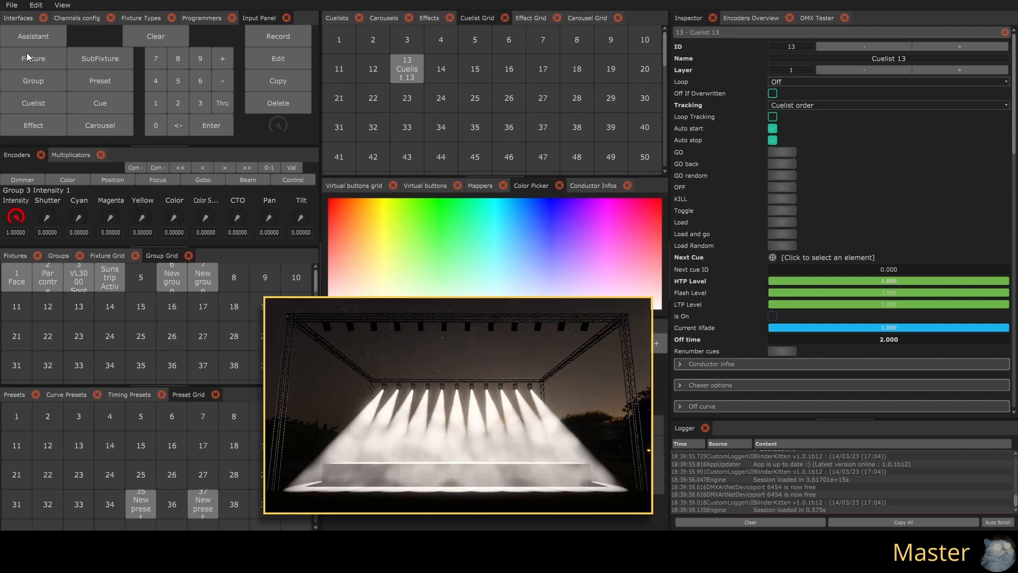
left_click(278, 36)
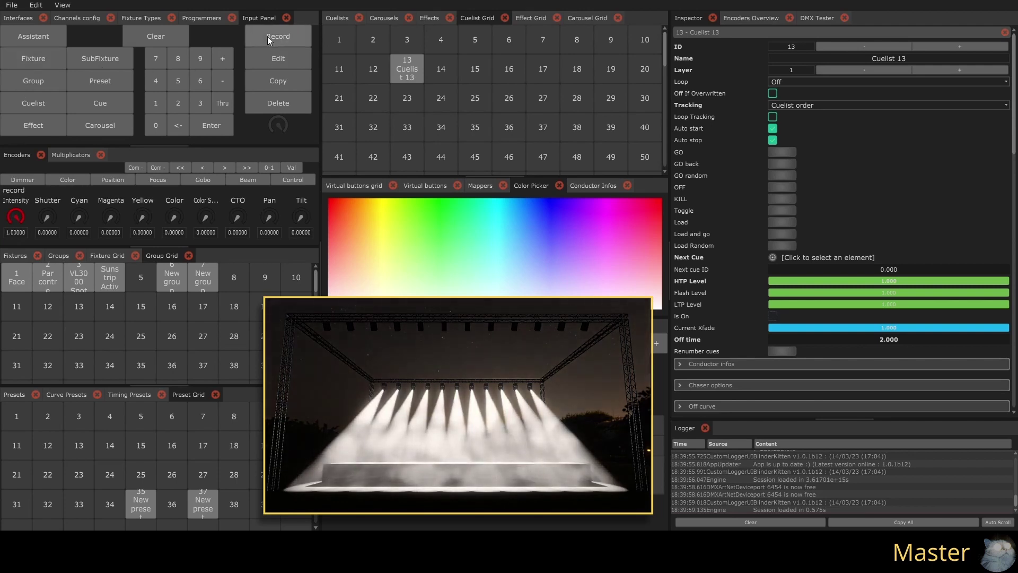
left_click(479, 76)
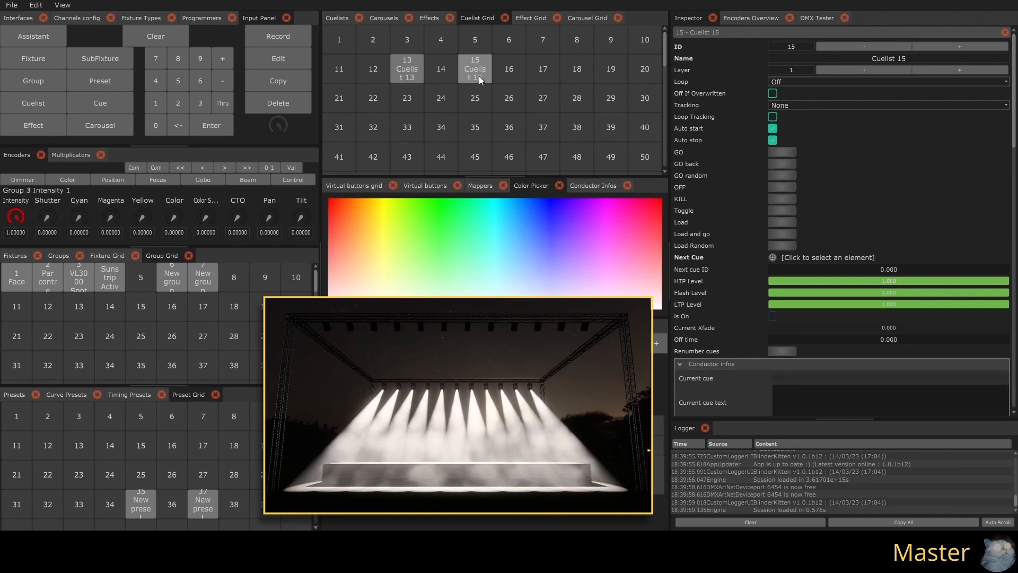
Step: Clear the programmer, name cuelist 15 'Master spots', and start it playing with GO
left_click(156, 36)
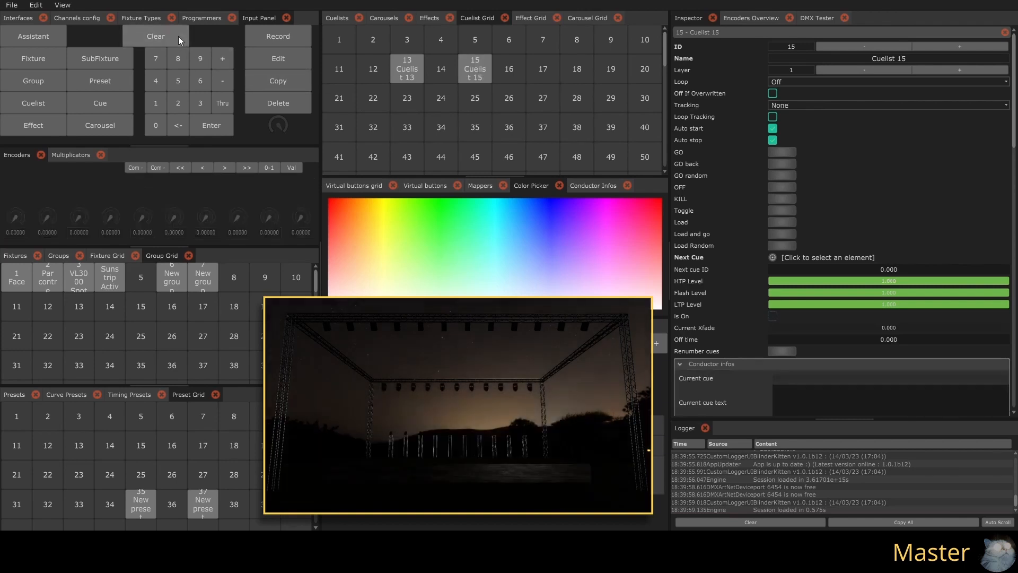
double_click(871, 58)
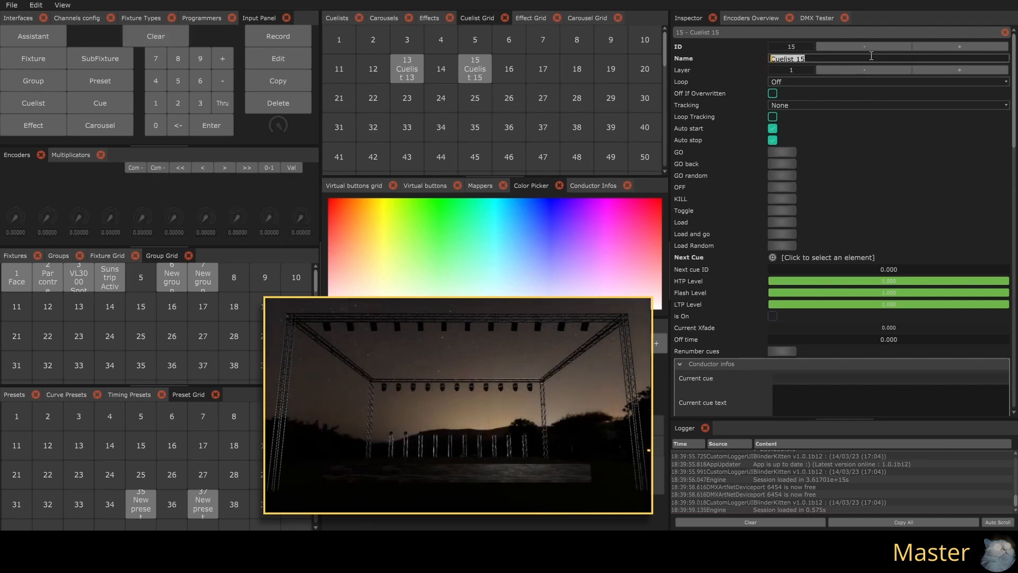
type("Master spots")
key("Return")
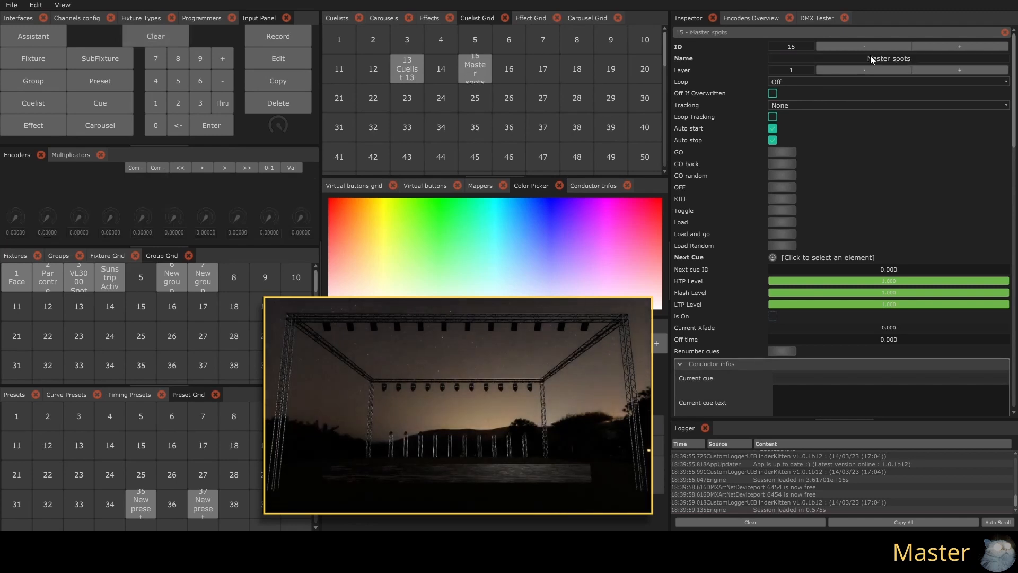
key("space")
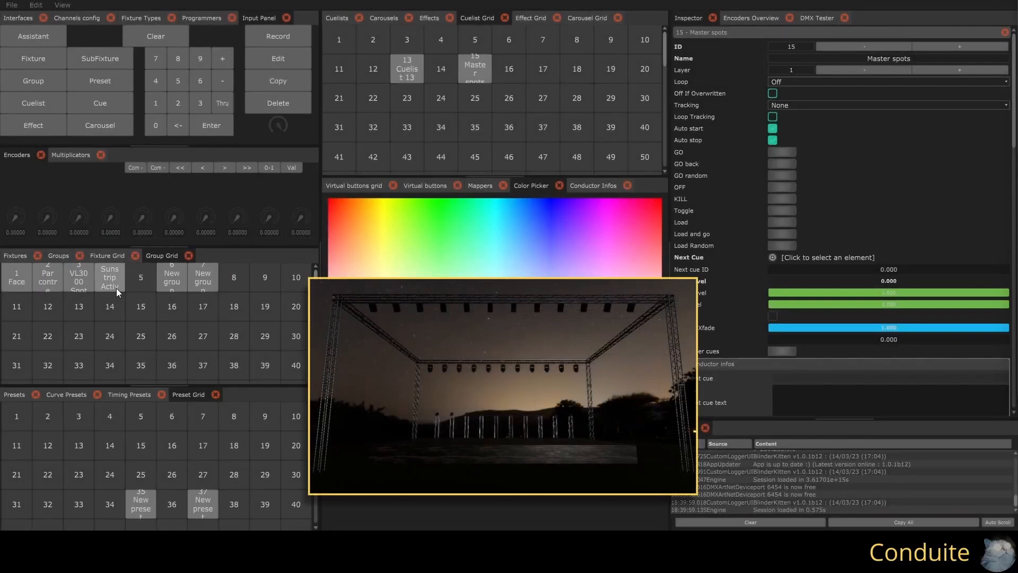
Step: Tint group 3 blue at low intensity, then select group 1 for its own level
left_click(85, 281)
left_click_drag(15, 223, 142, 205)
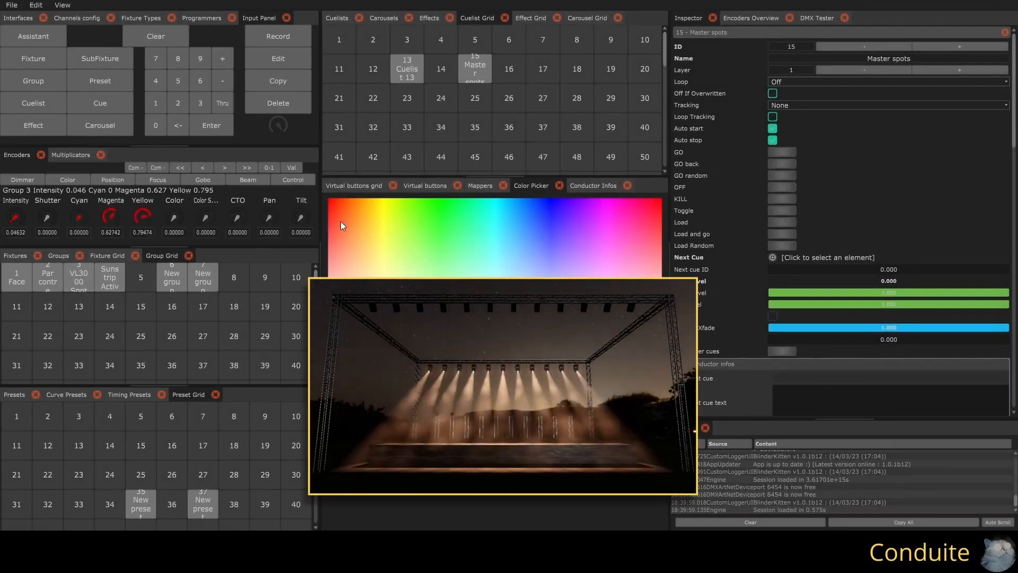
left_click_drag(340, 221, 536, 204)
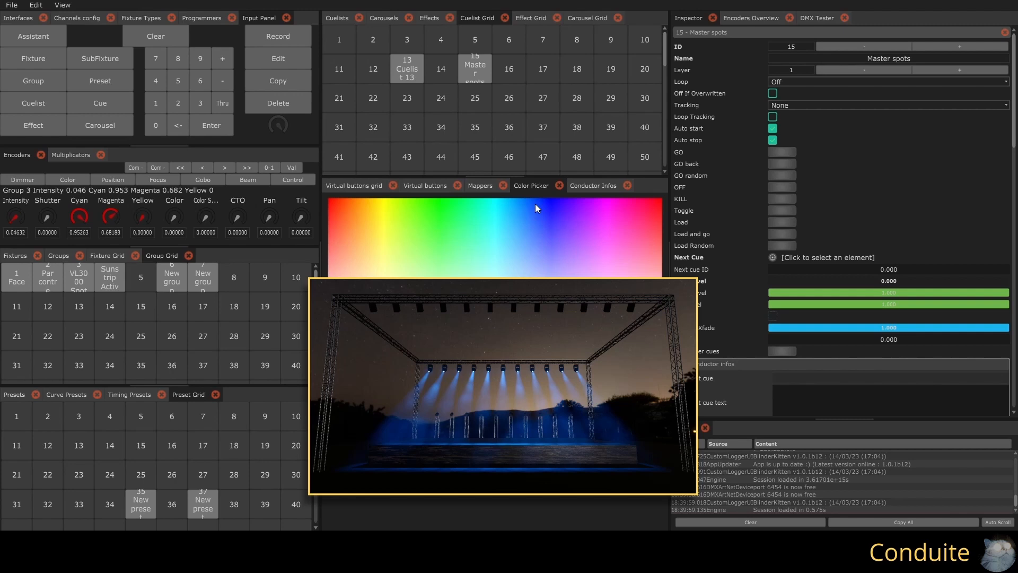
left_click(16, 277)
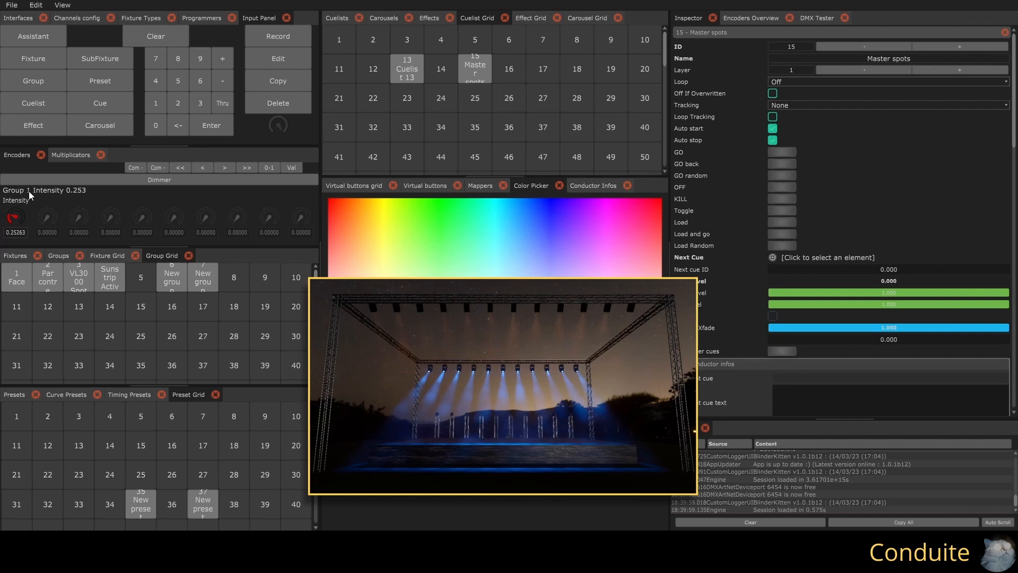
Step: In Encoders Overview, expand grp 1 and set fixtures 6-8 and 5 up, 1, 11 and 12 off
left_click(762, 19)
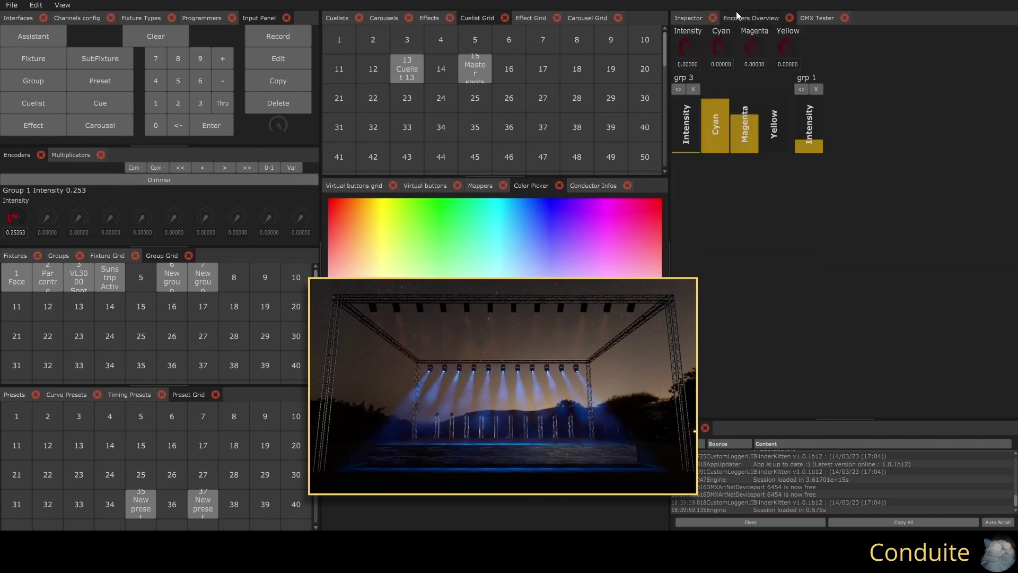
left_click(803, 90)
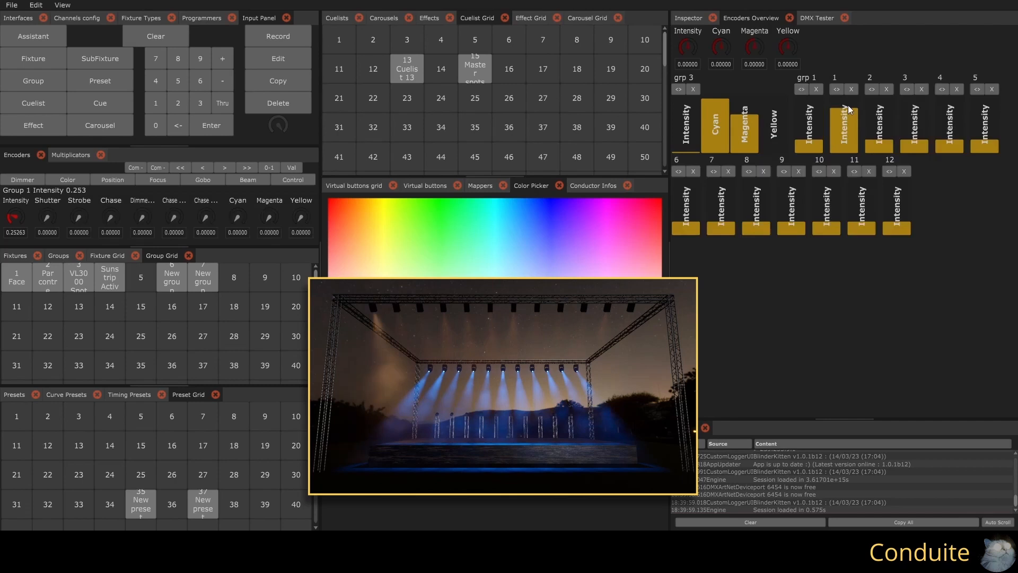
mouse_move(686, 225)
left_mouse_down()
mouse_move(716, 182)
mouse_move(757, 211)
left_mouse_up()
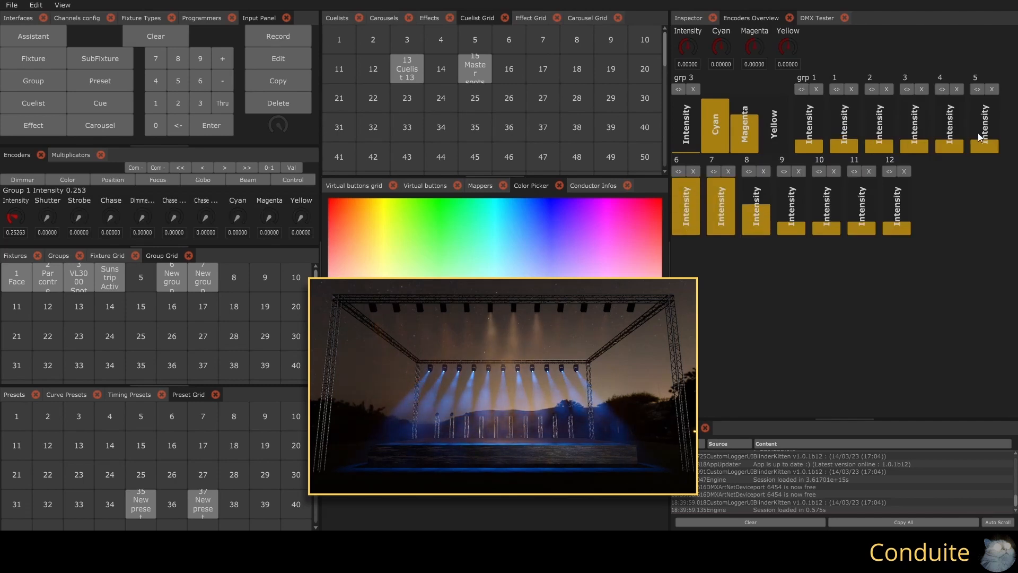
left_click_drag(984, 143, 985, 126)
mouse_move(892, 222)
left_mouse_down()
mouse_move(892, 239)
mouse_move(864, 239)
left_mouse_up()
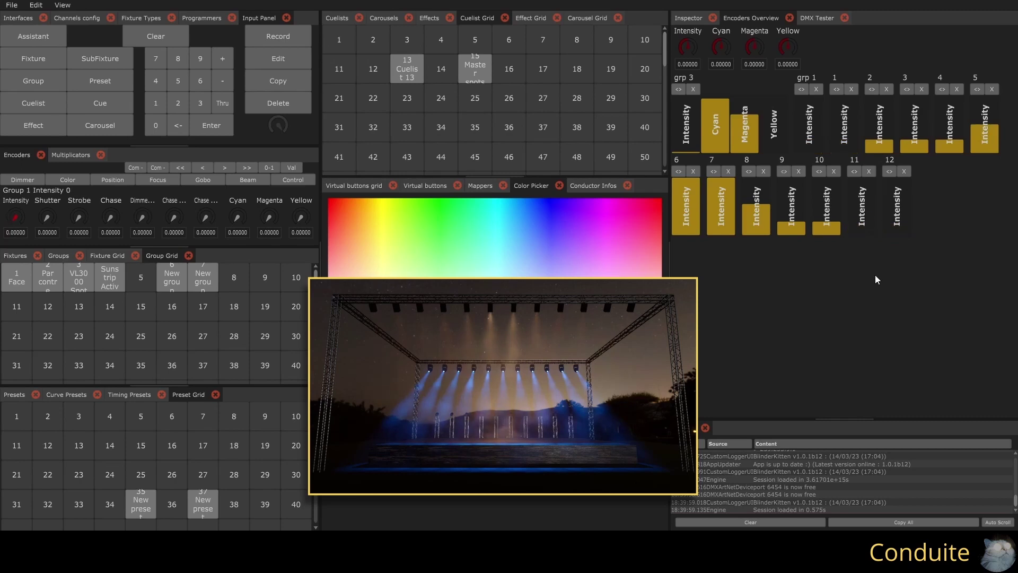
Step: Record the current look as new cuelist 17 and clear the programmer completely
left_click(265, 34)
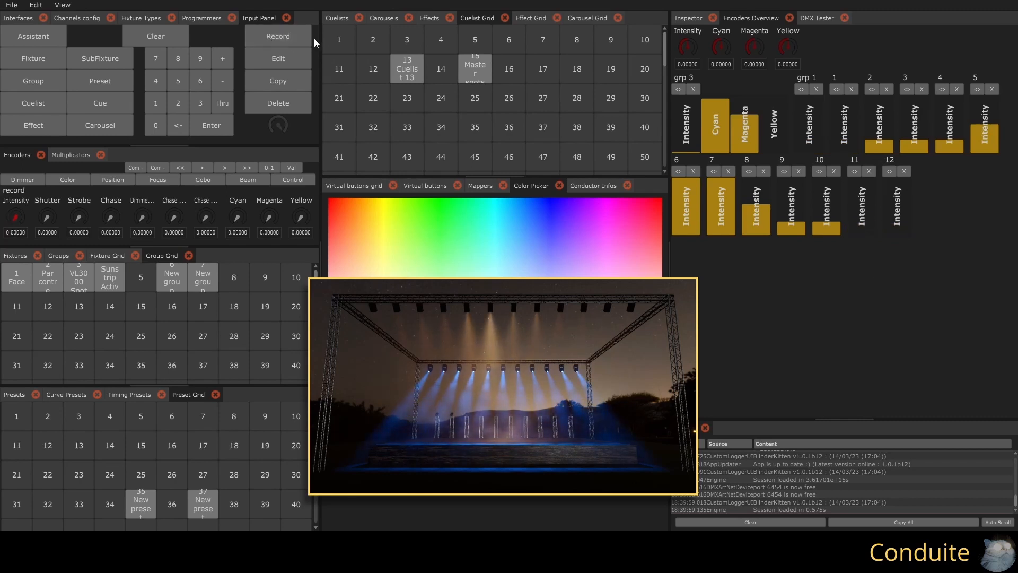
left_click(543, 69)
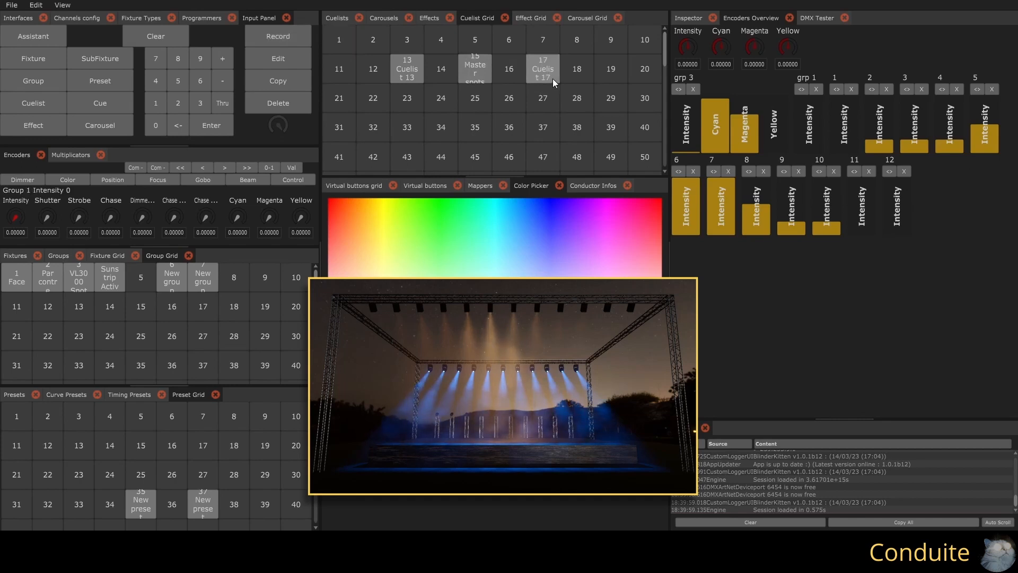
left_click(160, 35)
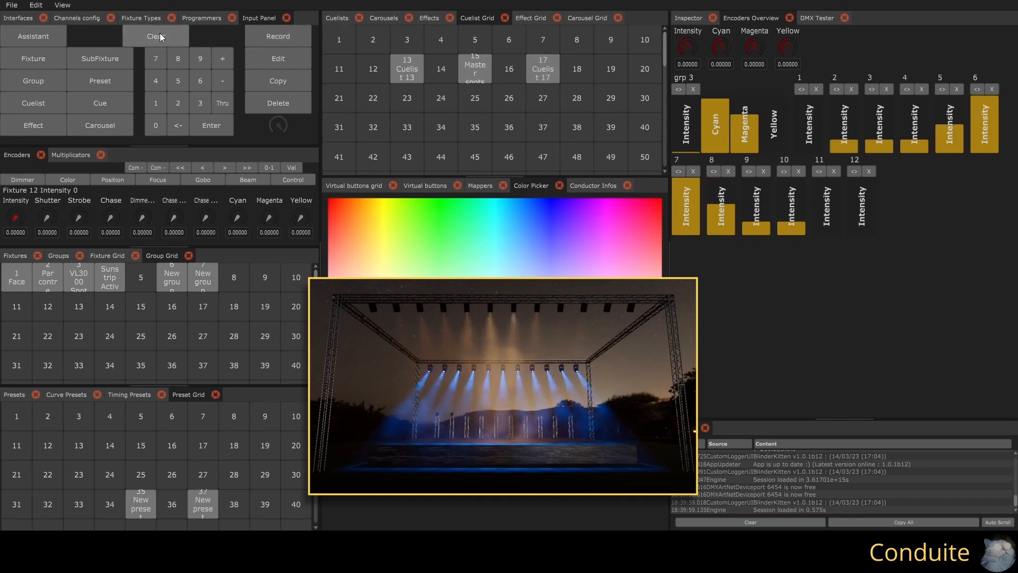
left_click(159, 35)
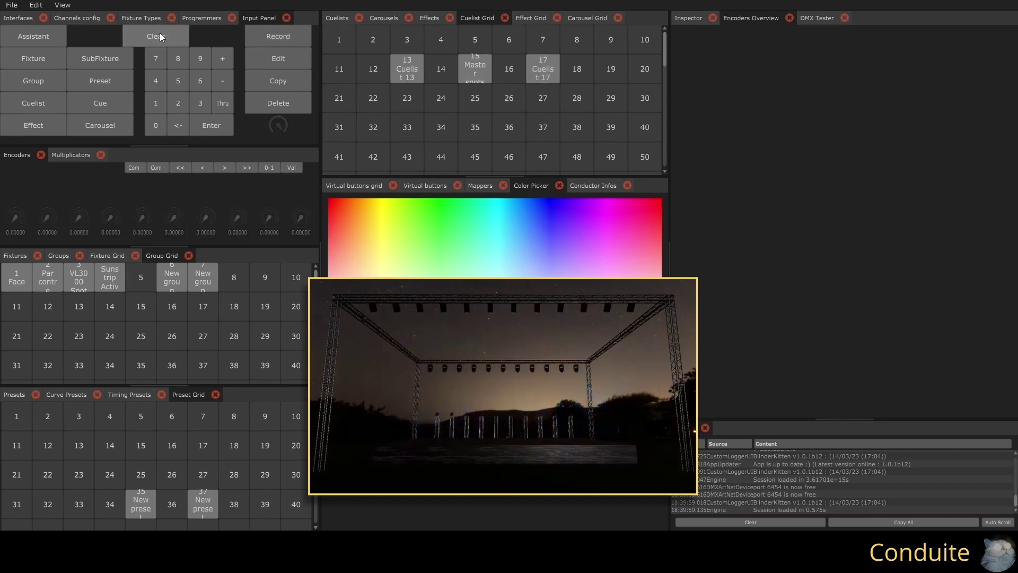
Step: Play cuelist 17 and set Tracking to Cuelist order and Loop to Loop
left_click(543, 69)
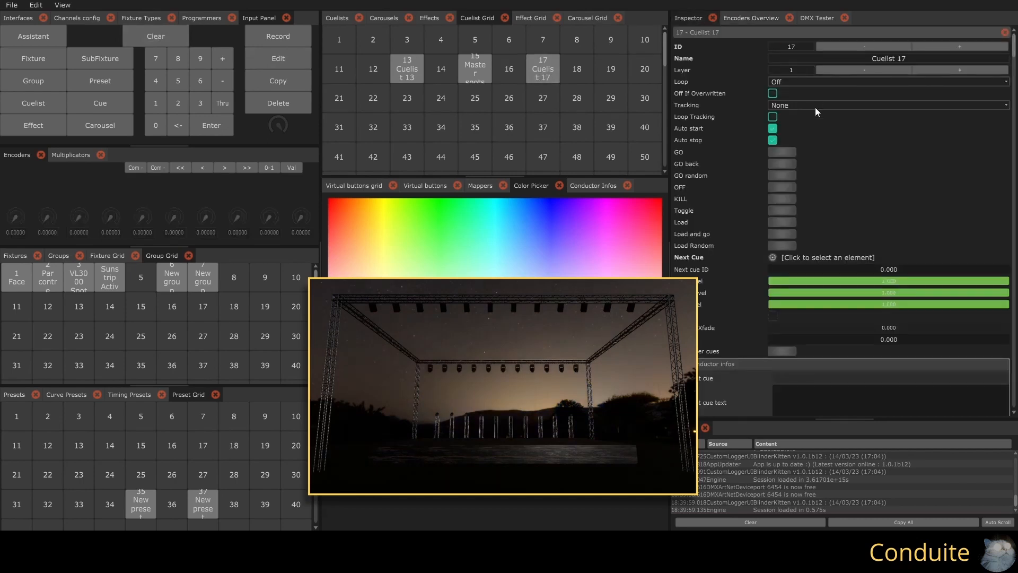
left_click(791, 153)
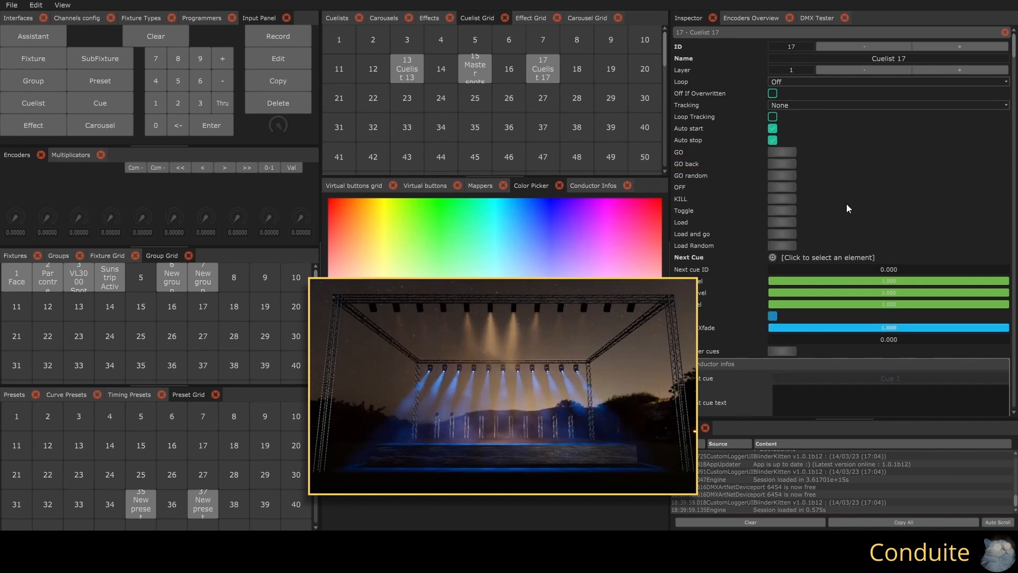
left_click(798, 105)
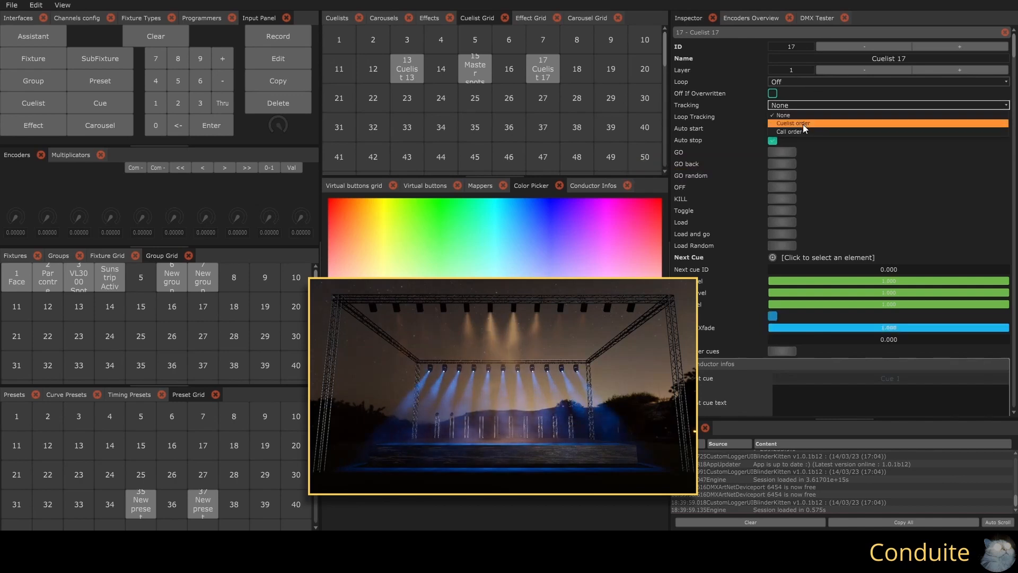
left_click(802, 125)
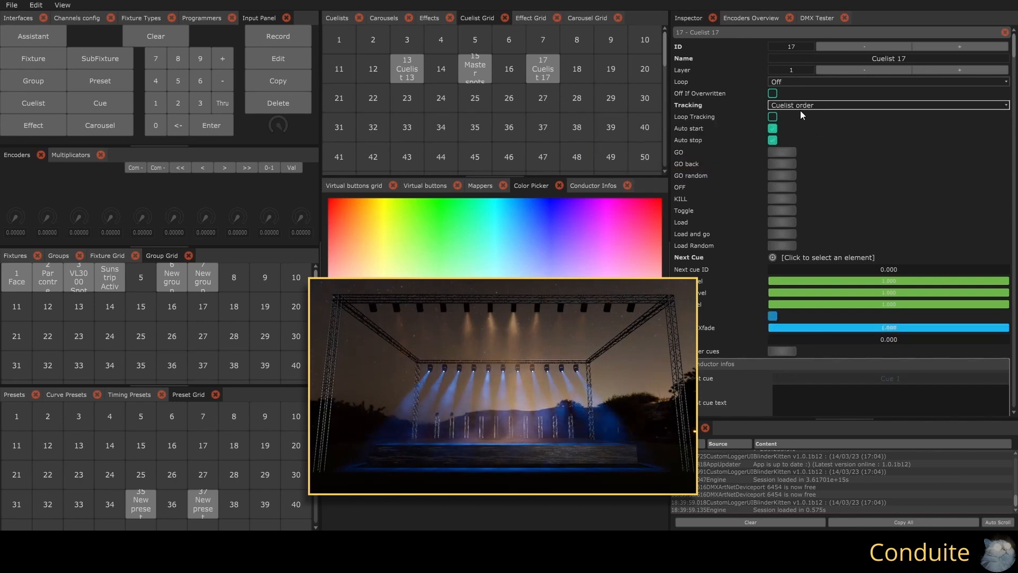
left_click(780, 80)
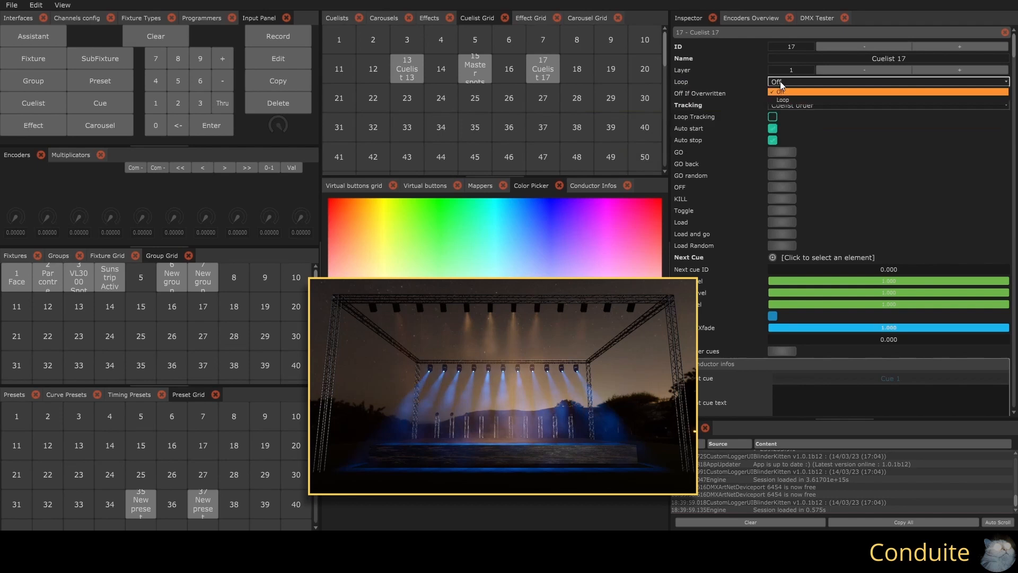
left_click(786, 99)
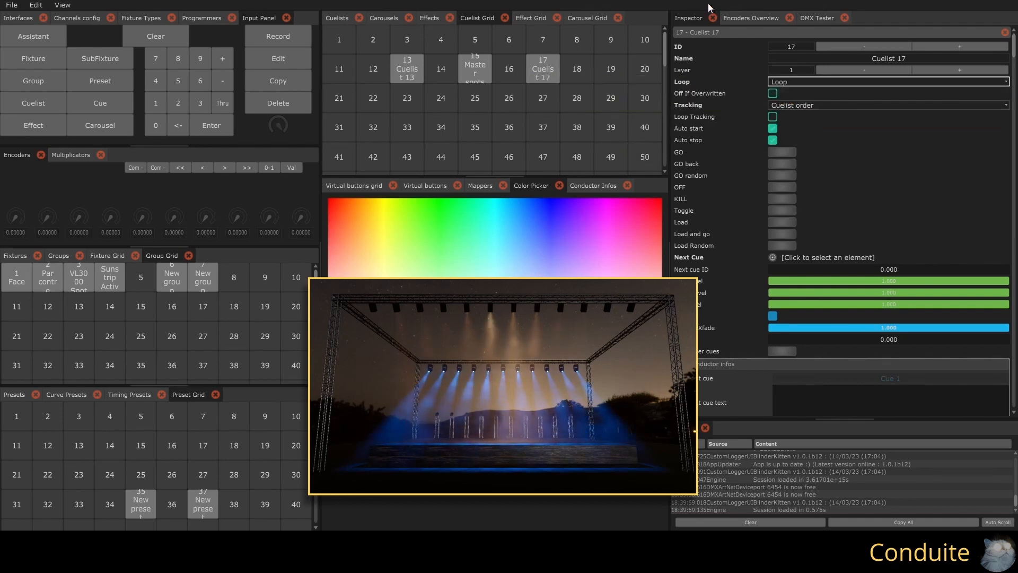
Step: Raise group 2 to about half intensity and give group 3 a yellow colour
left_click(48, 277)
left_click_drag(16, 220, 23, 159)
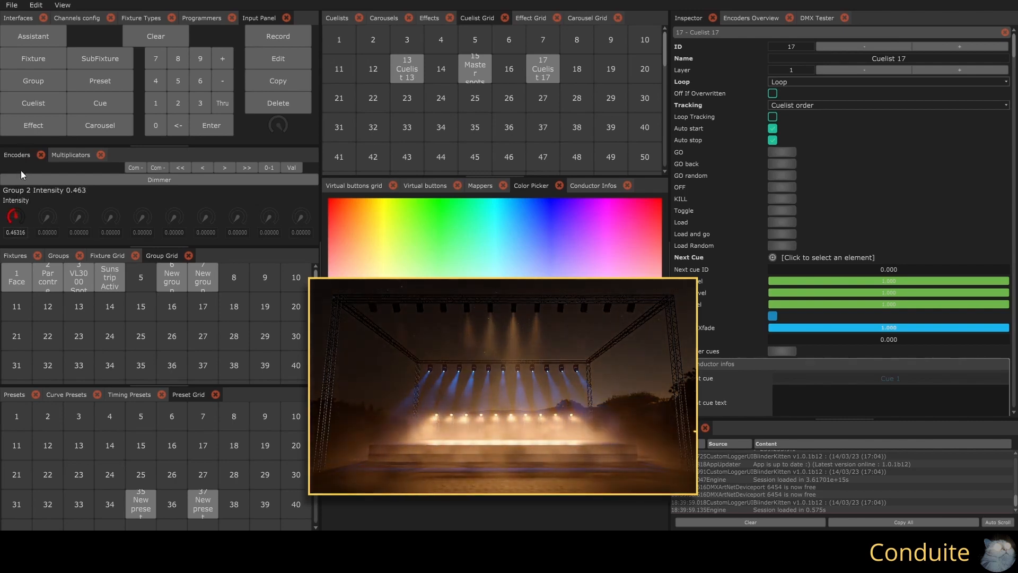
left_click(78, 277)
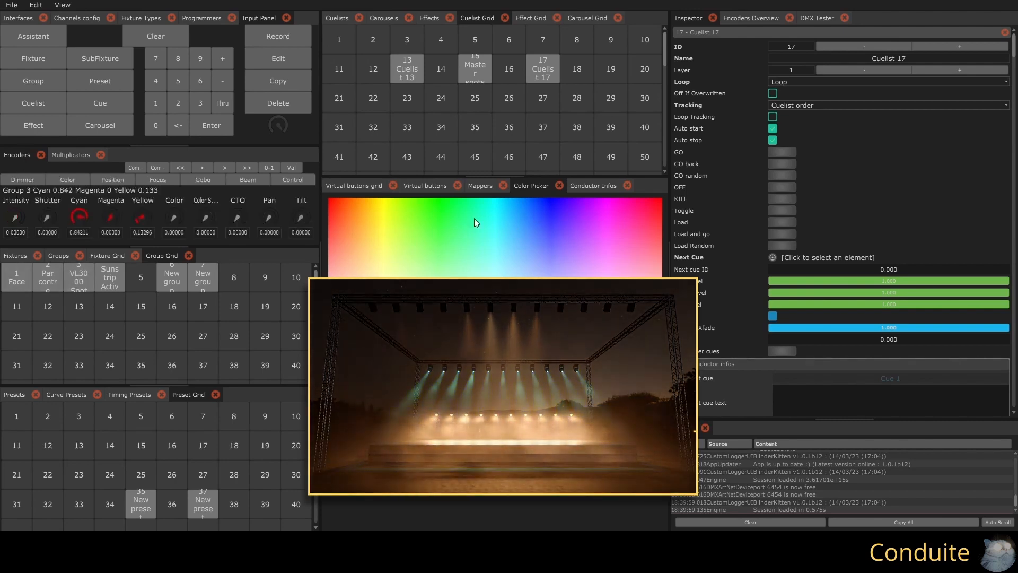
left_click_drag(538, 218, 379, 240)
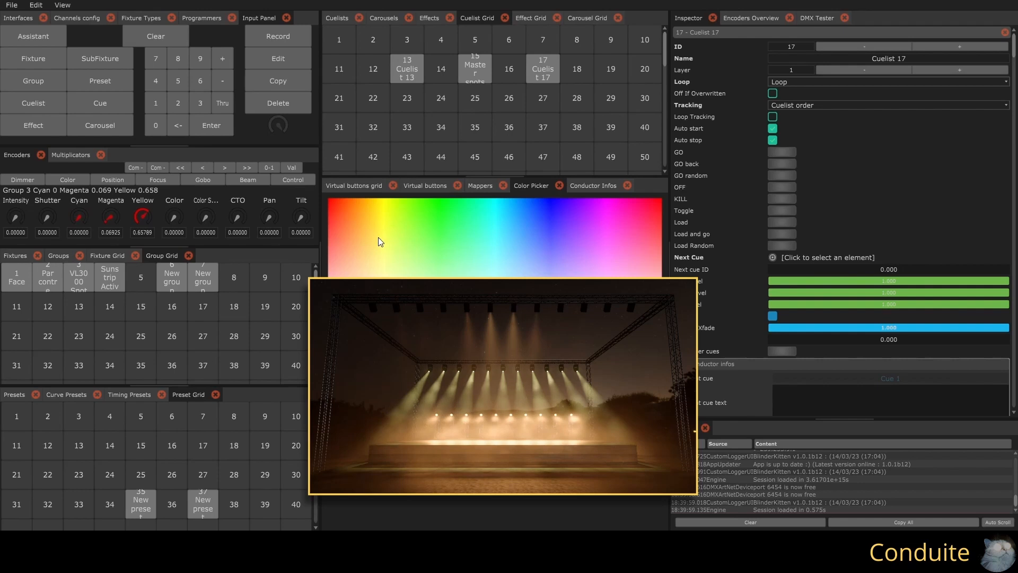
Step: Record the yellow group 3 look into cuelist 17
left_click(277, 80)
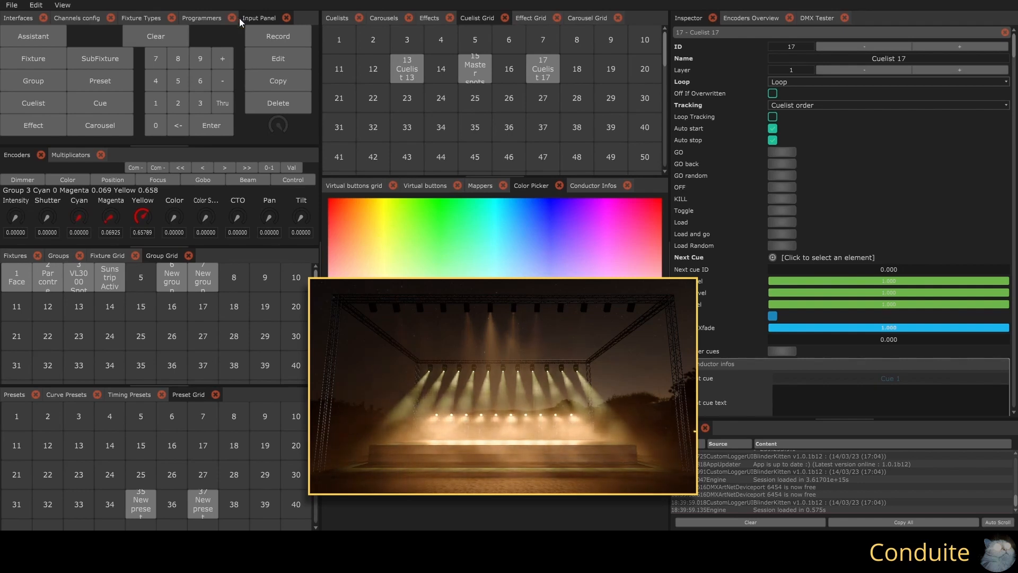
left_click(277, 36)
left_click(543, 69)
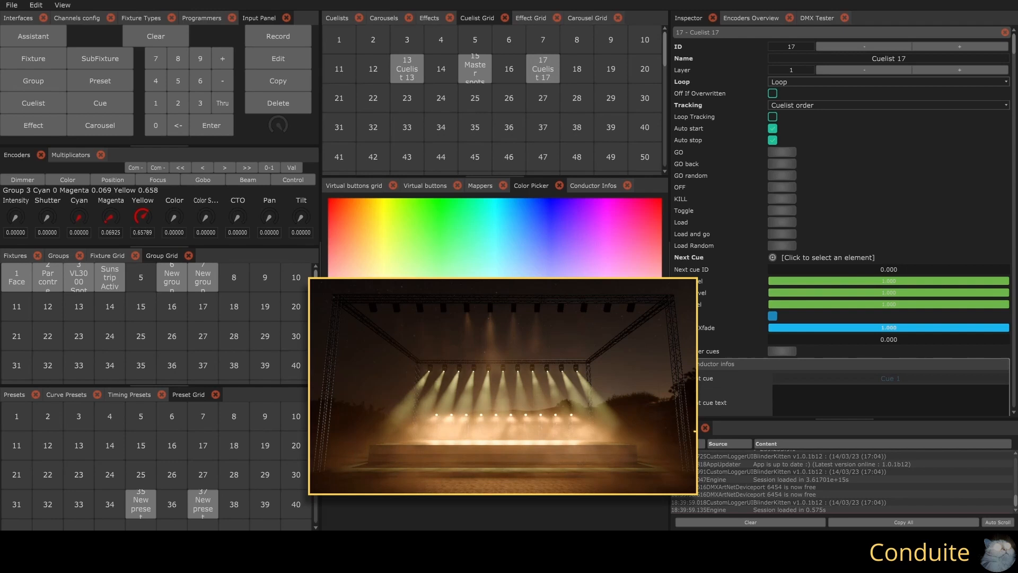
Step: Clear the programmer, set group 4 to about 0.26 intensity and record it into cuelist 17
left_click(157, 36)
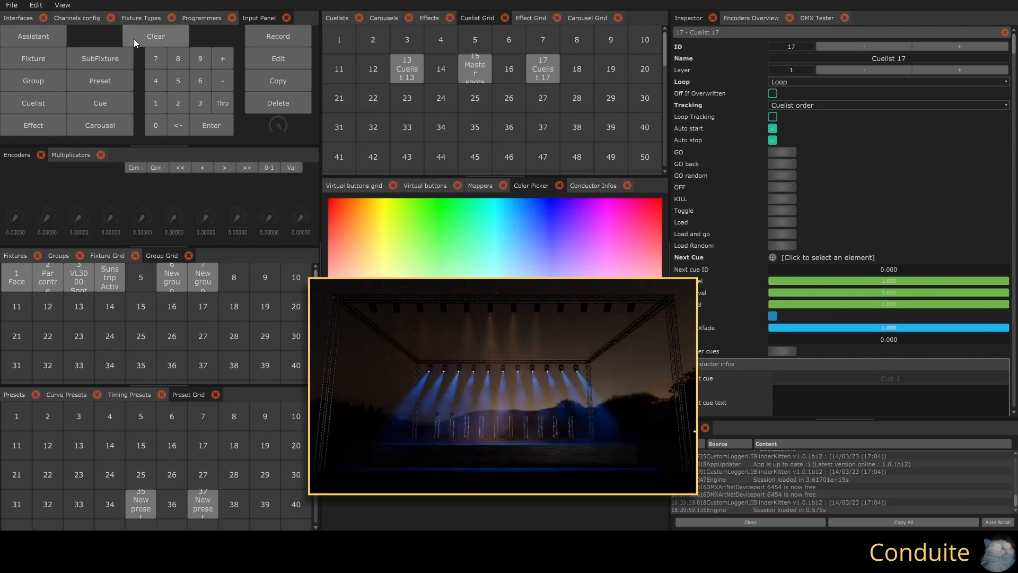
left_click(110, 276)
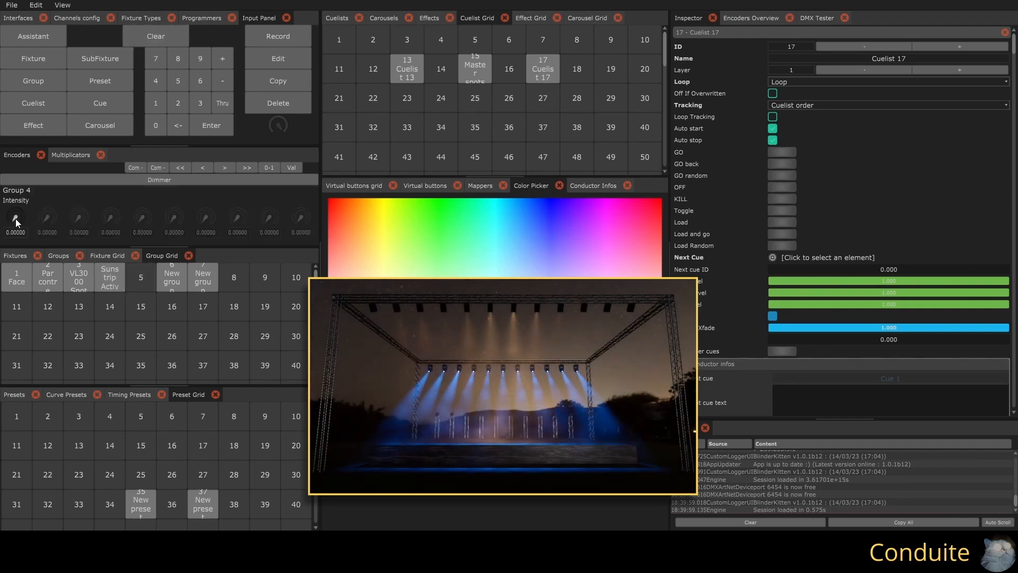
left_click_drag(14, 220, 11, 183)
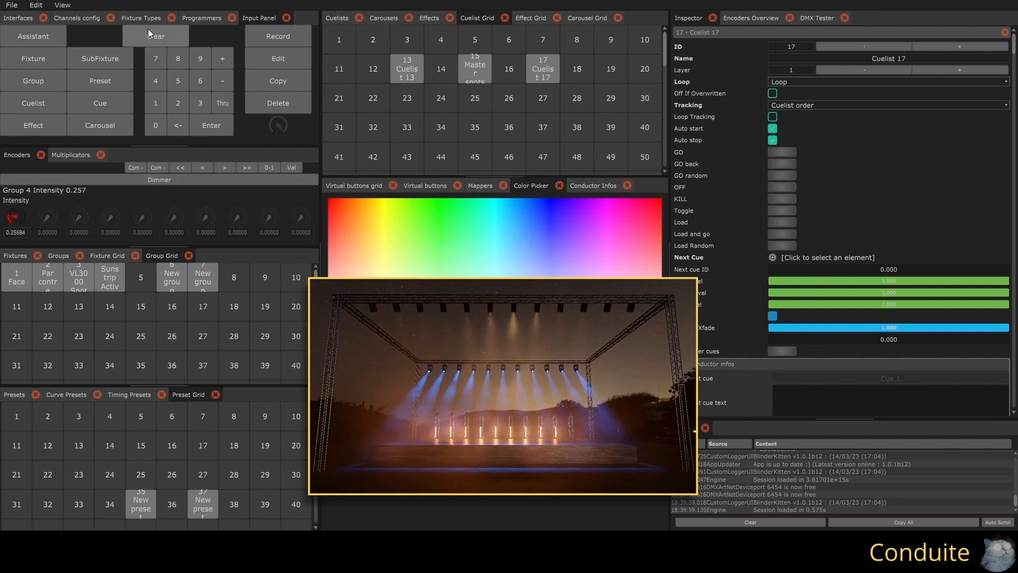
left_click(266, 37)
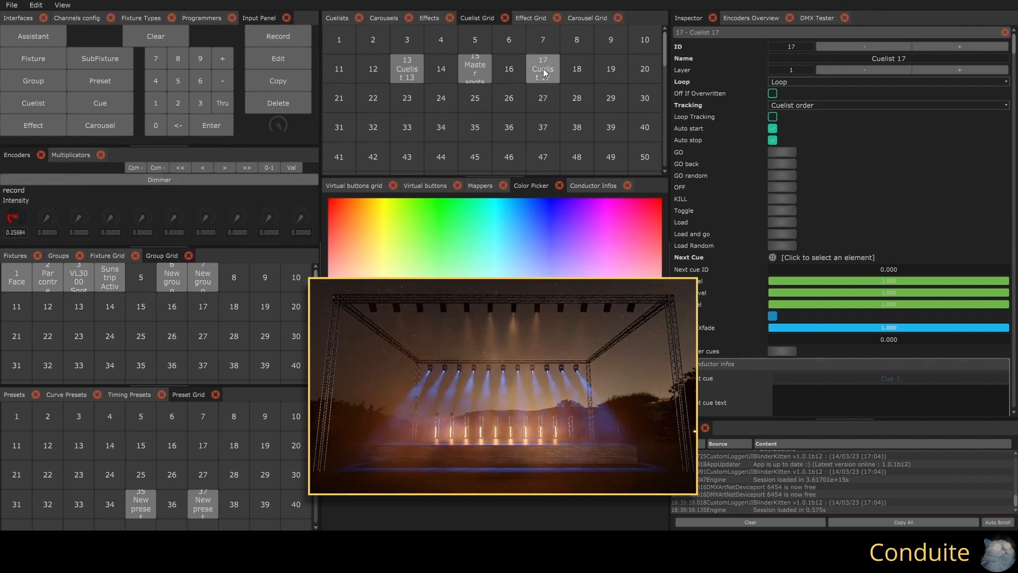
left_click(543, 72)
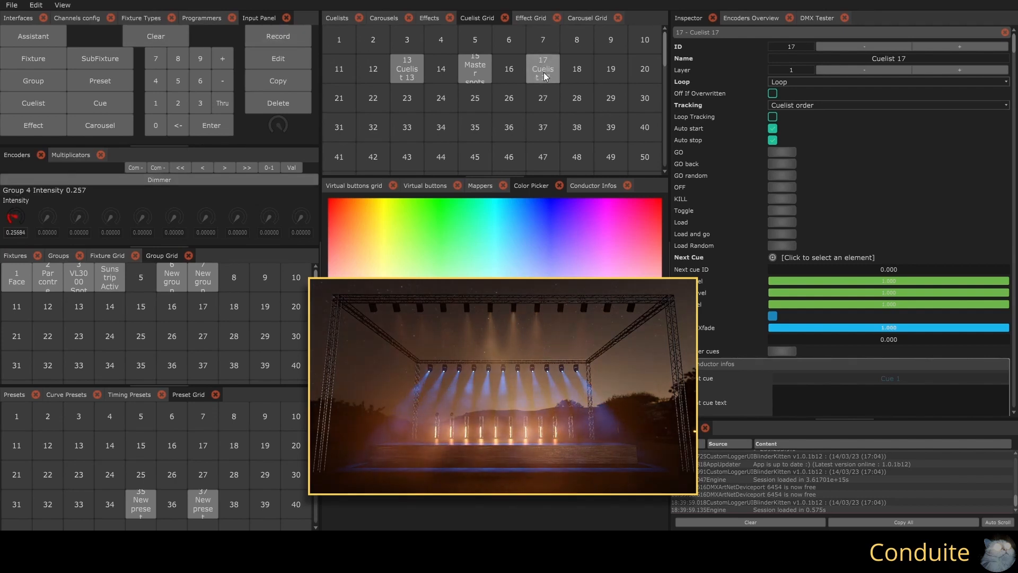
scroll(814, 271, "down", 3)
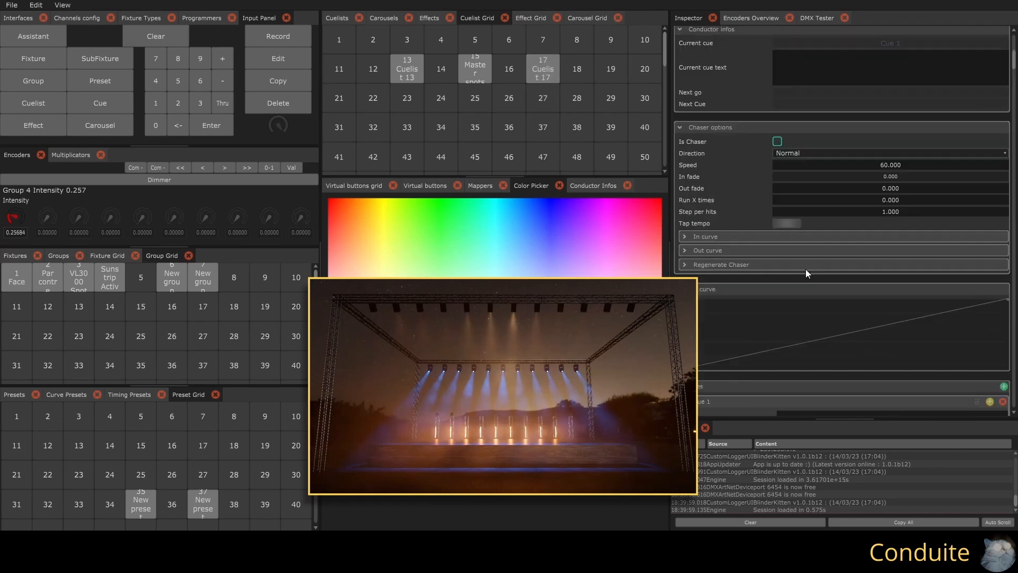
scroll(806, 269, "down", 3)
scroll(706, 278, "down", 3)
Step: Give cue 1 one-second HTP in, HTP out and LTP fades
left_click(708, 339)
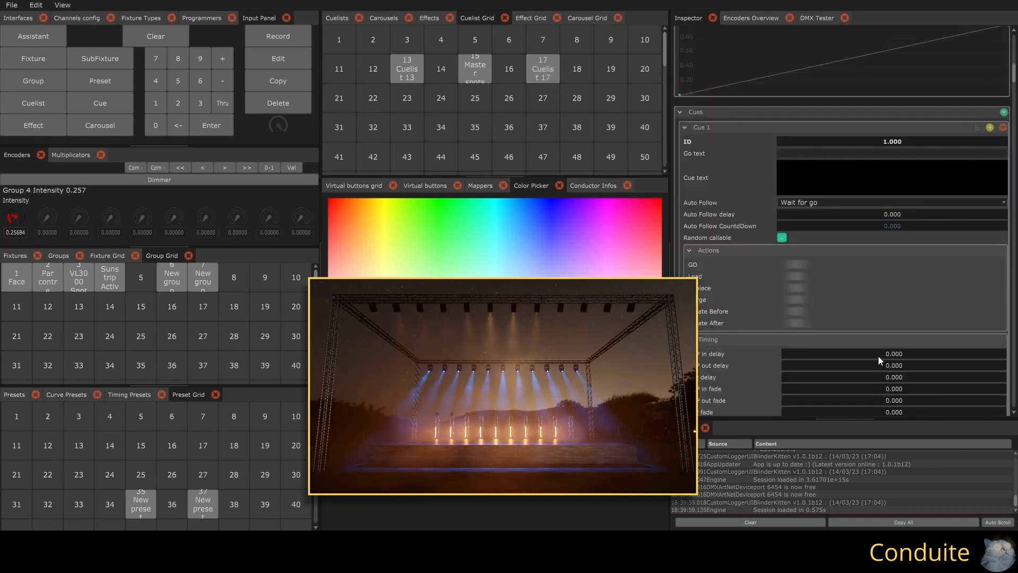
scroll(878, 356, "down", 3)
type("1")
key("Tab")
type("1")
key("Tab")
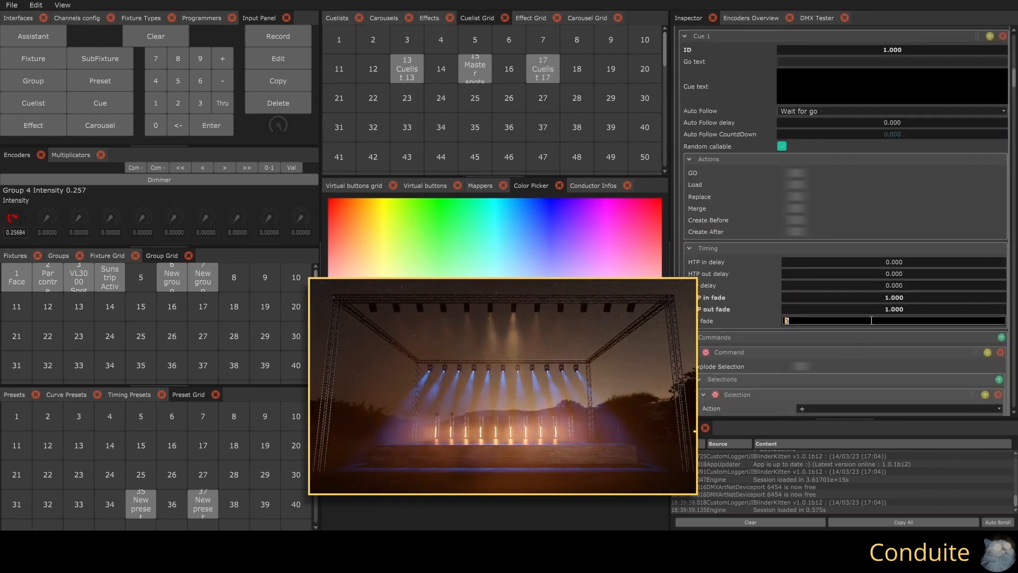
type("1")
key("Return")
scroll(777, 246, "down", 3)
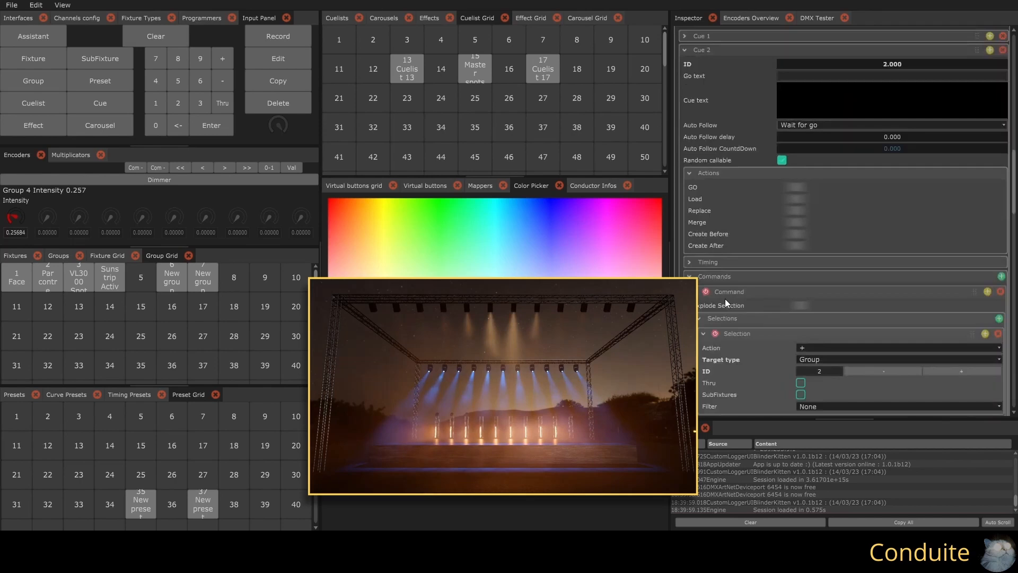
Step: Give cue 2 a 3-second in fade and a 1-second out fade
left_click(690, 261)
scroll(840, 294, "down", 1)
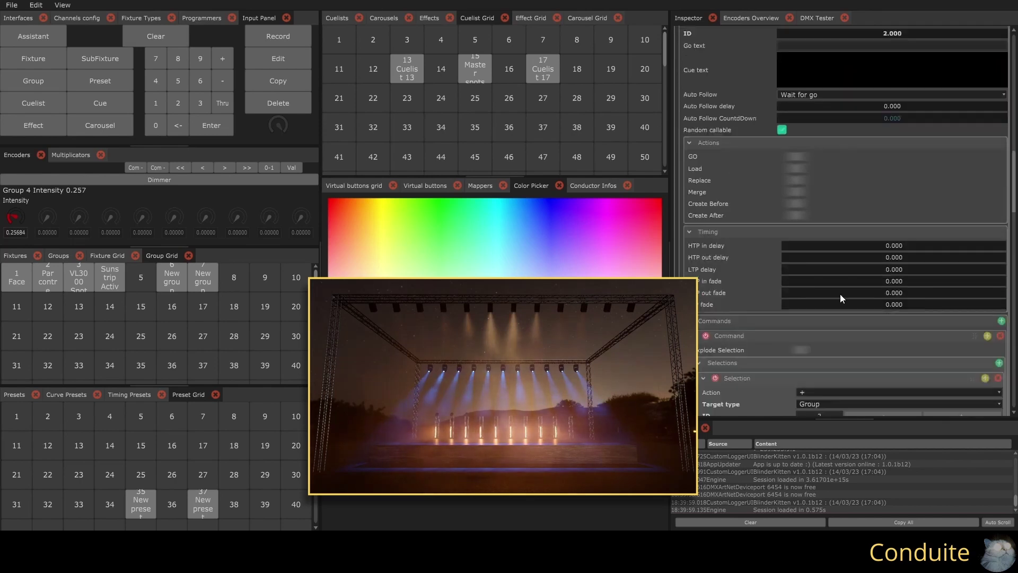
double_click(881, 281)
type("3")
key("Tab")
type("1")
key("Return")
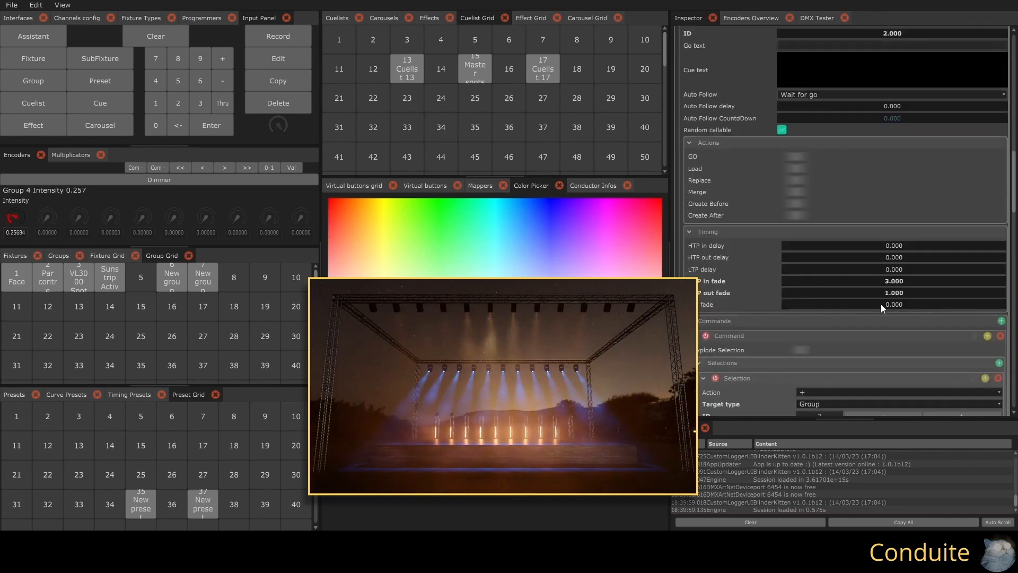
Step: Give cue 3 three-second HTP in and out fades
left_click(684, 94)
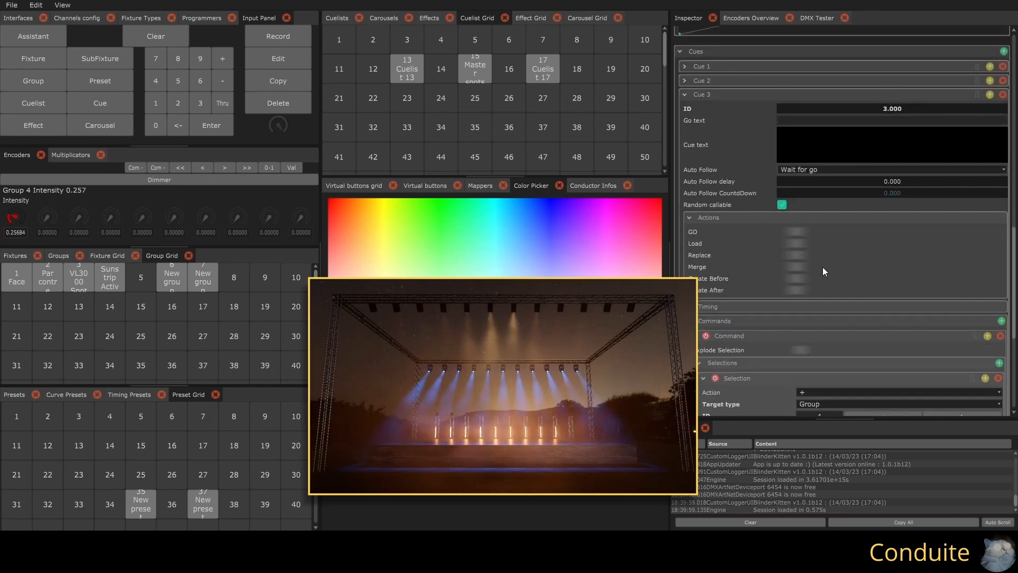
scroll(823, 270, "down", 5)
left_click(689, 63)
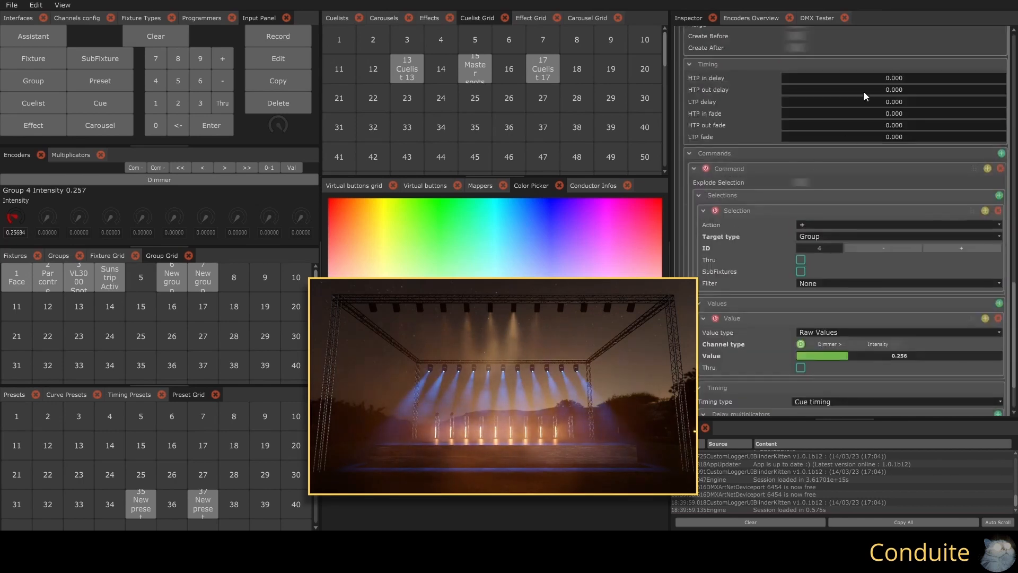
left_click(872, 114)
type("3")
left_click(872, 124)
type("3")
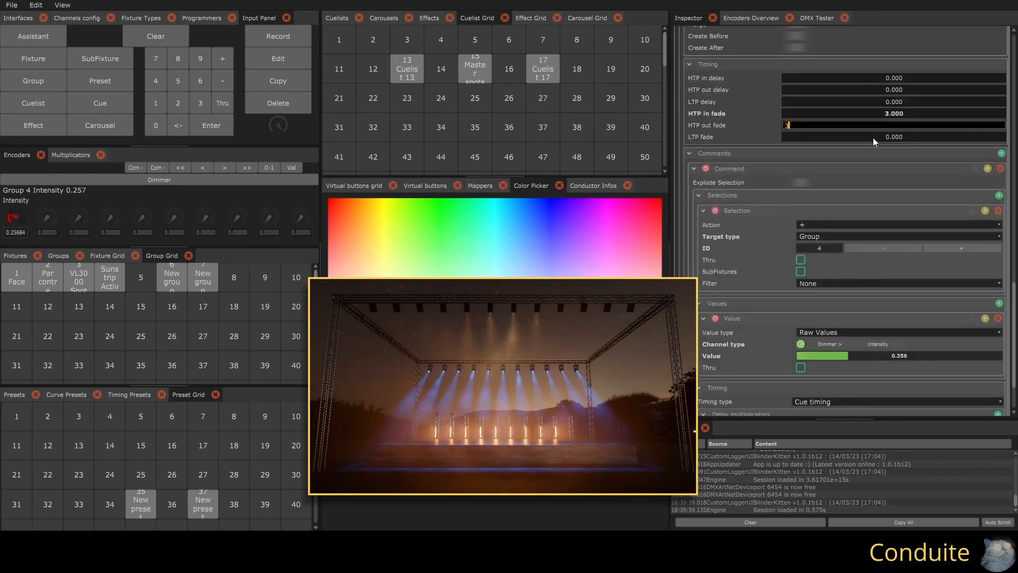
type("3")
key("Return")
Step: Step cuelist 17 through its first cues with GO, clearing the programmer so only the cuelist plays
left_click(804, 150)
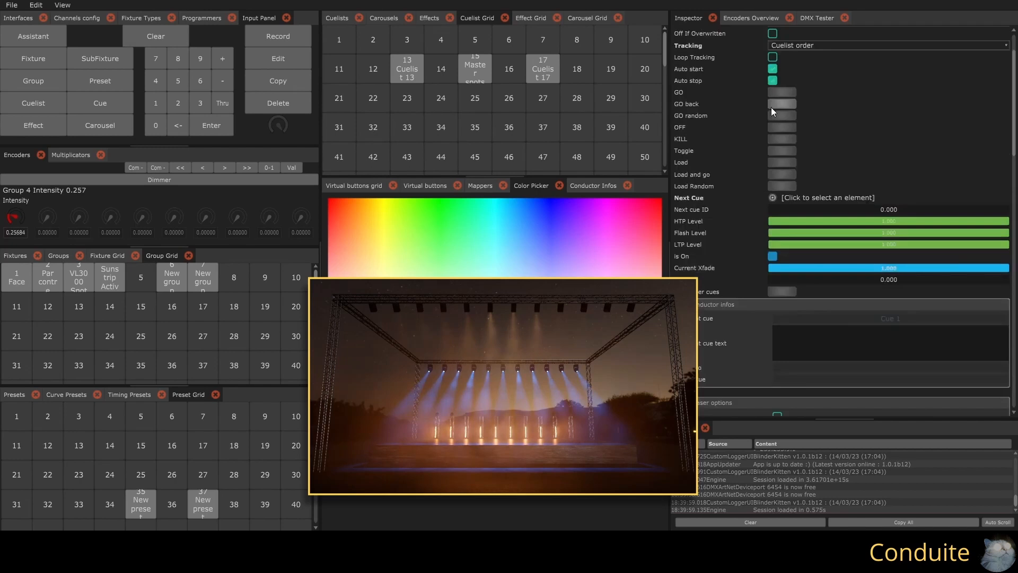
left_click(784, 94)
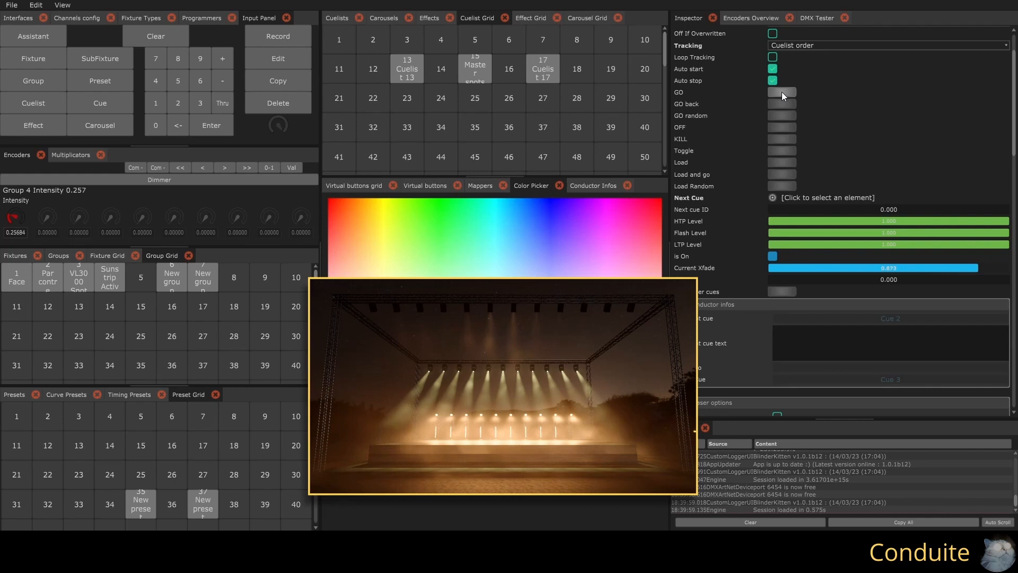
left_click(782, 92)
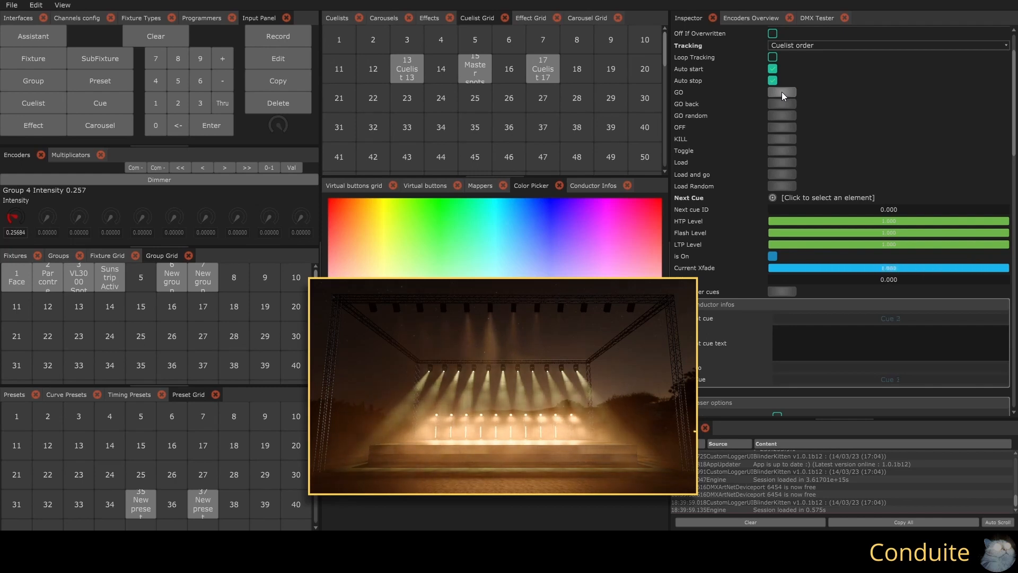
left_click(155, 36)
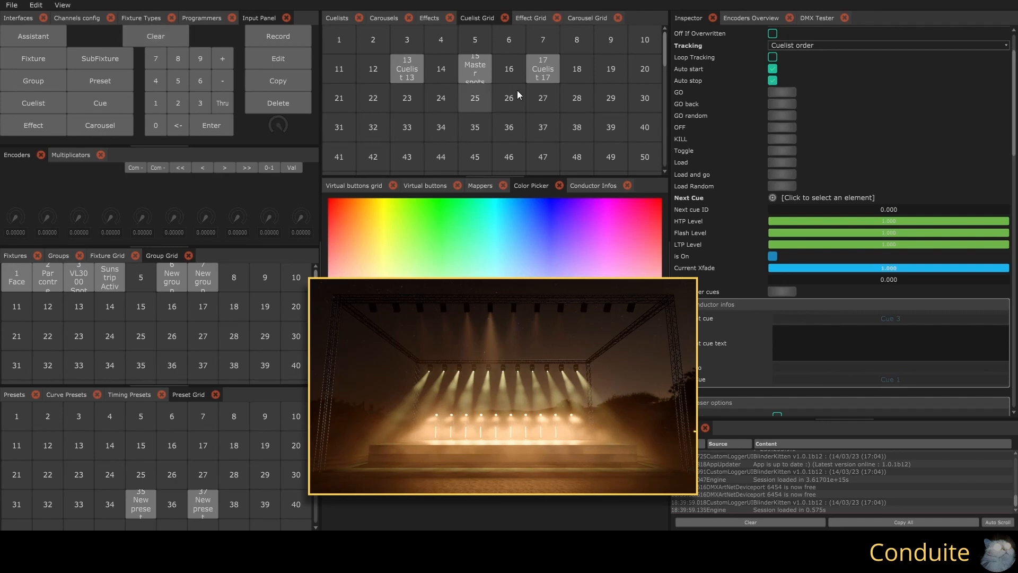
Step: Keep pressing GO to crossfade between the amber and blue looks, looping back to cue 1
left_click(785, 93)
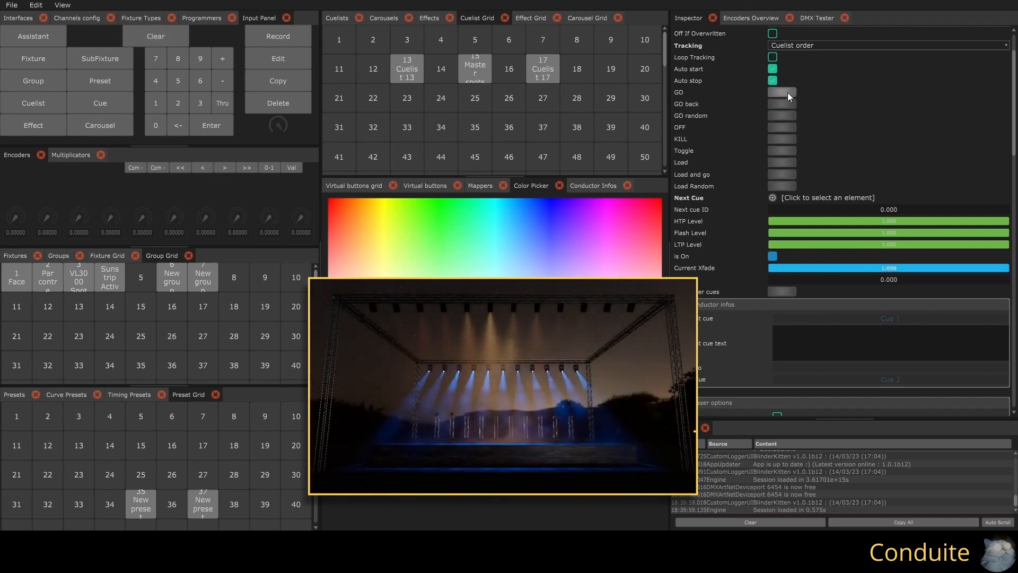
left_click(785, 94)
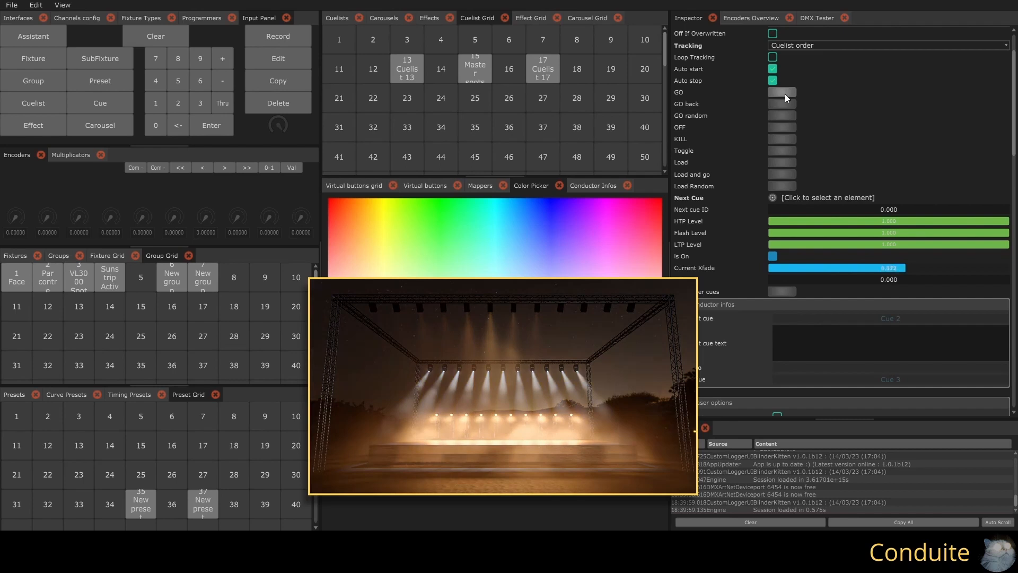
left_click(782, 93)
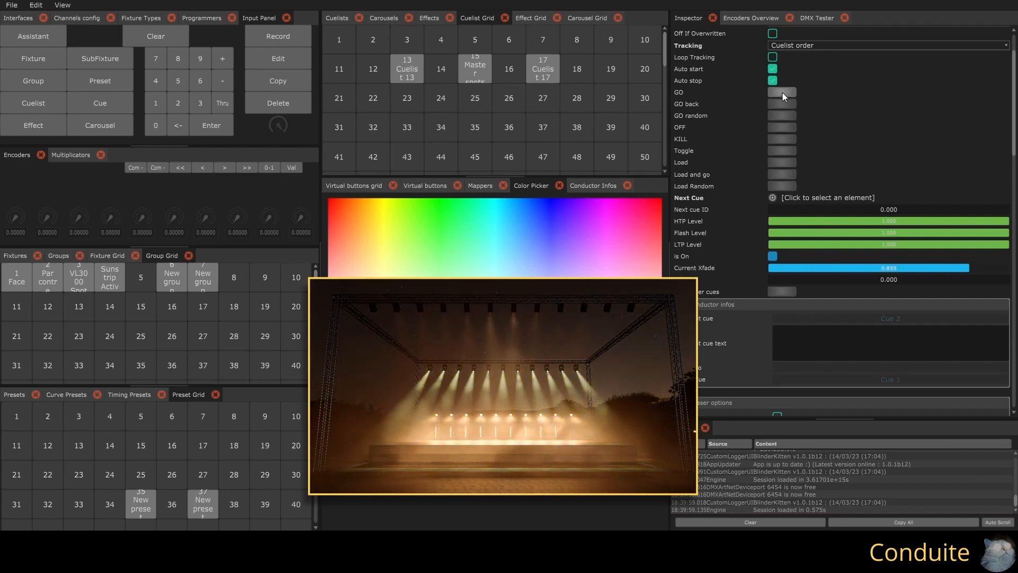
left_click(781, 92)
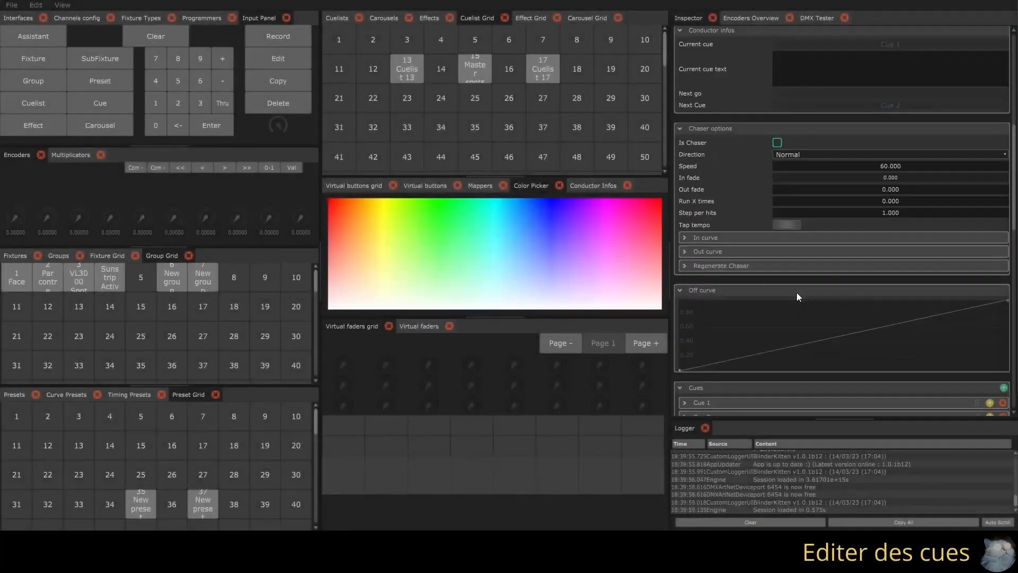
scroll(796, 292, "down", 3)
scroll(796, 292, "down", 3)
Step: Expand Cue 2 in the Inspector to reveal its actions, timings and commands
left_click(683, 113)
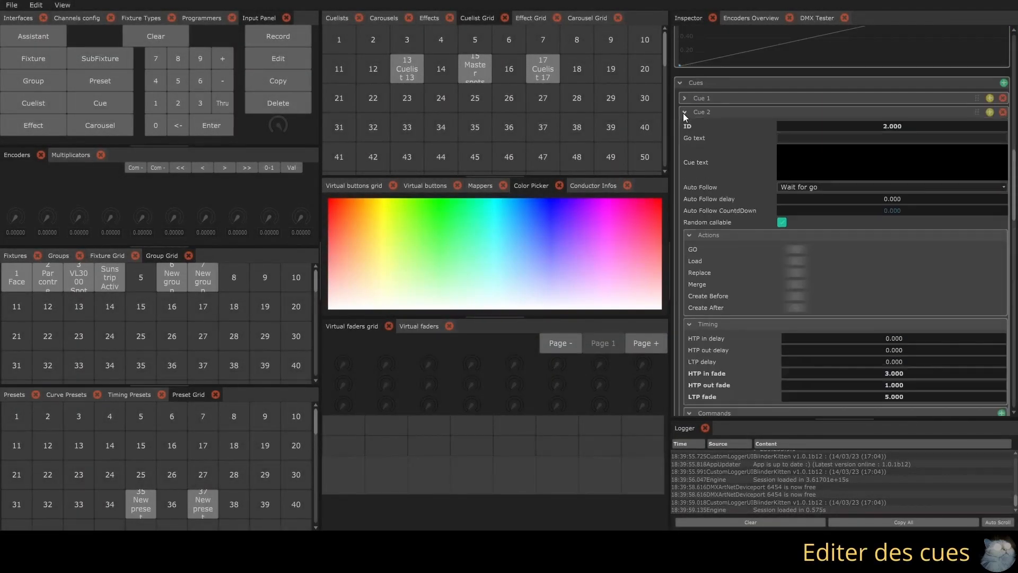
scroll(749, 206, "down", 3)
scroll(743, 251, "down", 3)
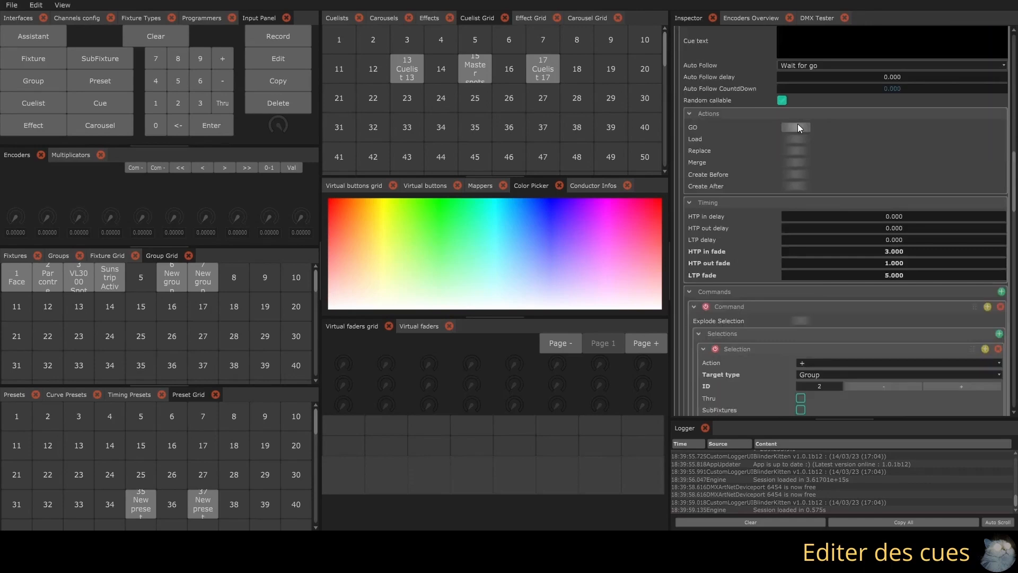
scroll(861, 319, "down", 3)
scroll(860, 320, "down", 5)
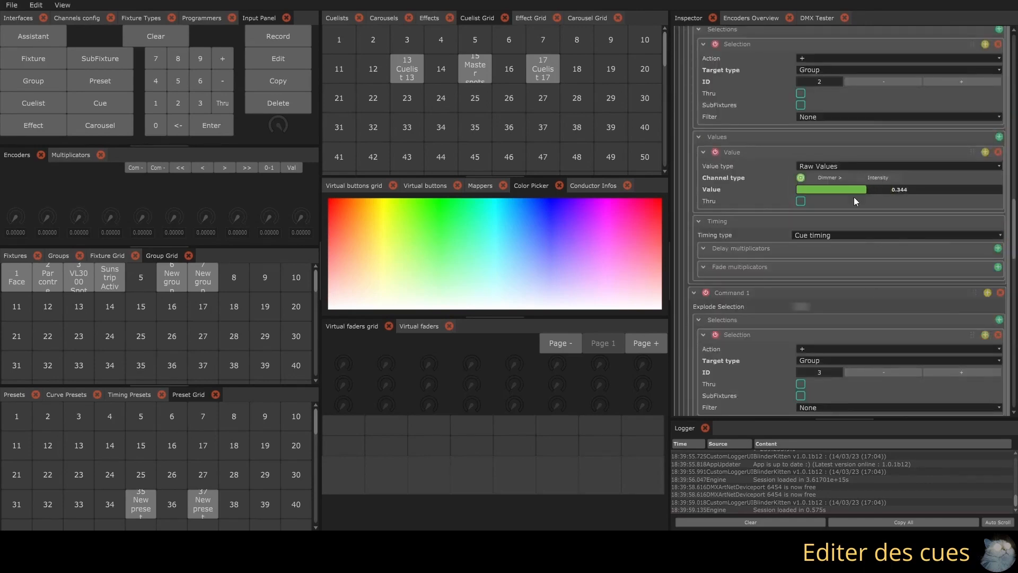
scroll(853, 197, "up", 3)
scroll(854, 197, "up", 3)
scroll(804, 106, "up", 1)
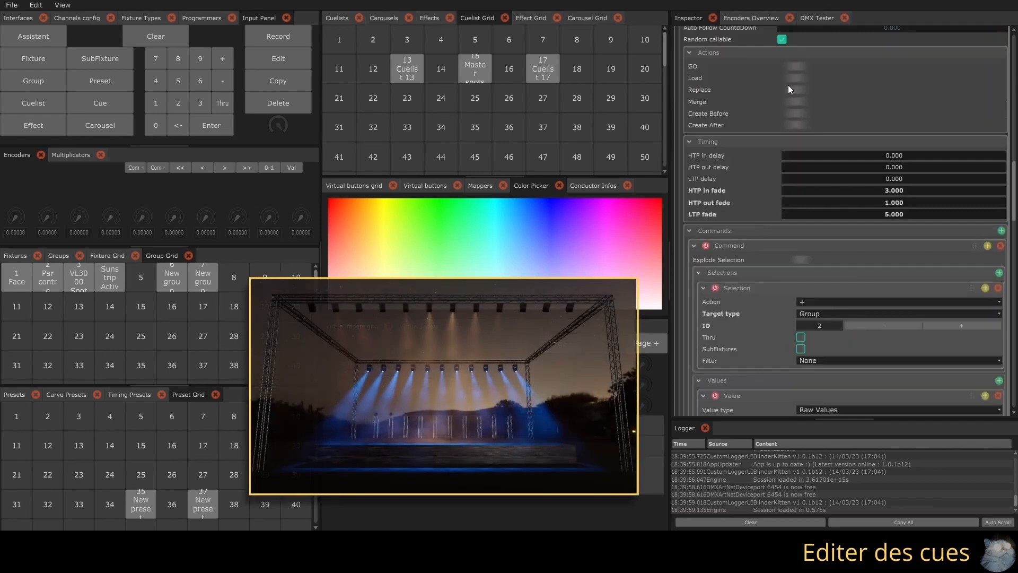
Step: Load Cue 2 and set group 3 to Yellow 1 and Magenta 0
left_click(785, 79)
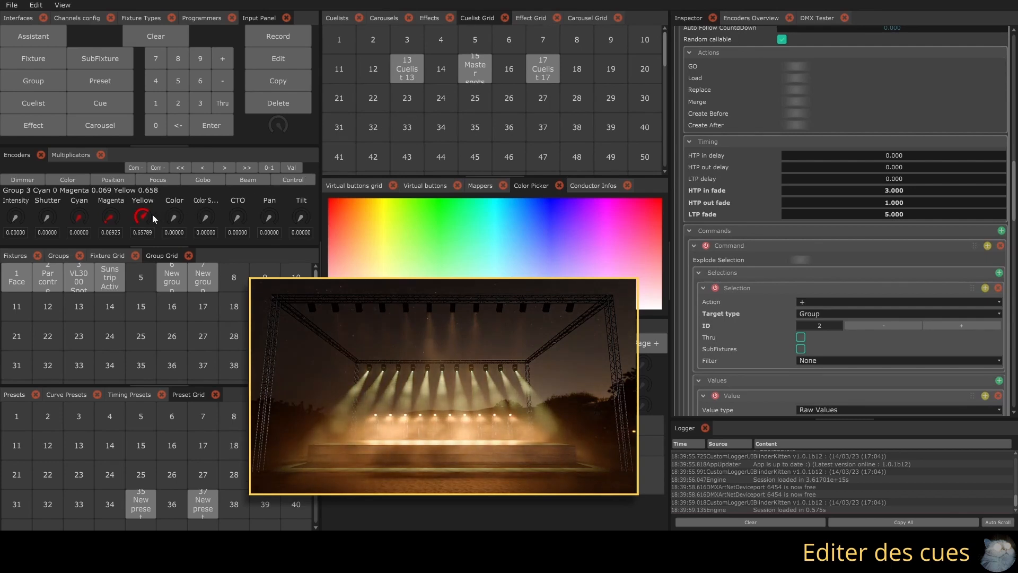
left_click_drag(148, 216, 151, 175)
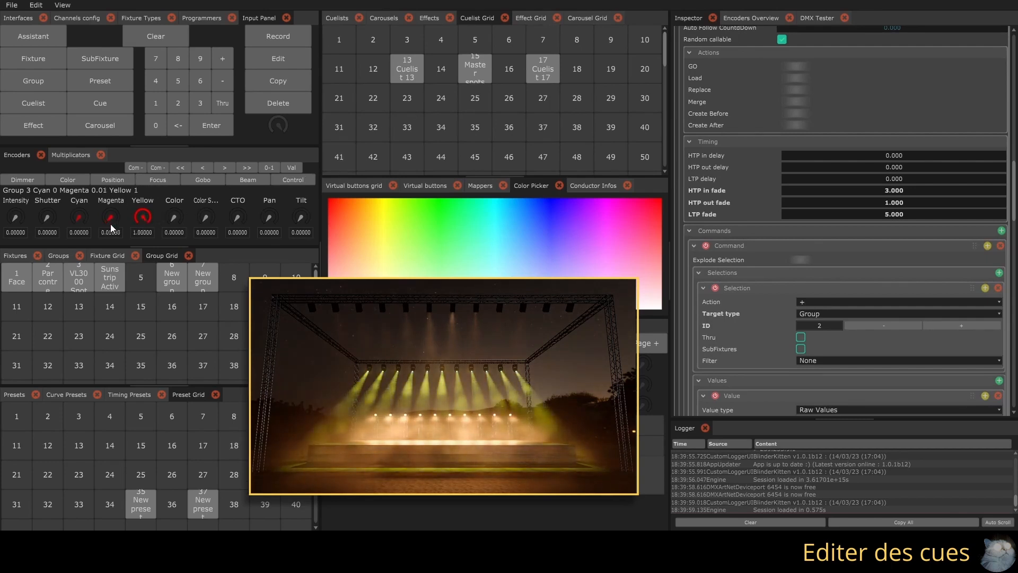
left_click_drag(111, 218, 112, 239)
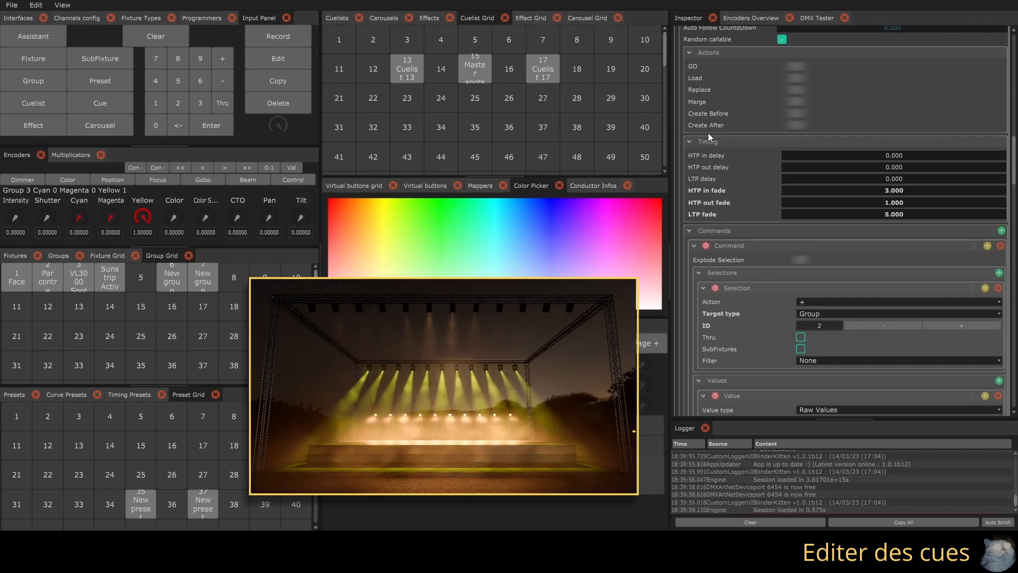
scroll(708, 137, "down", 5)
scroll(714, 159, "up", 8)
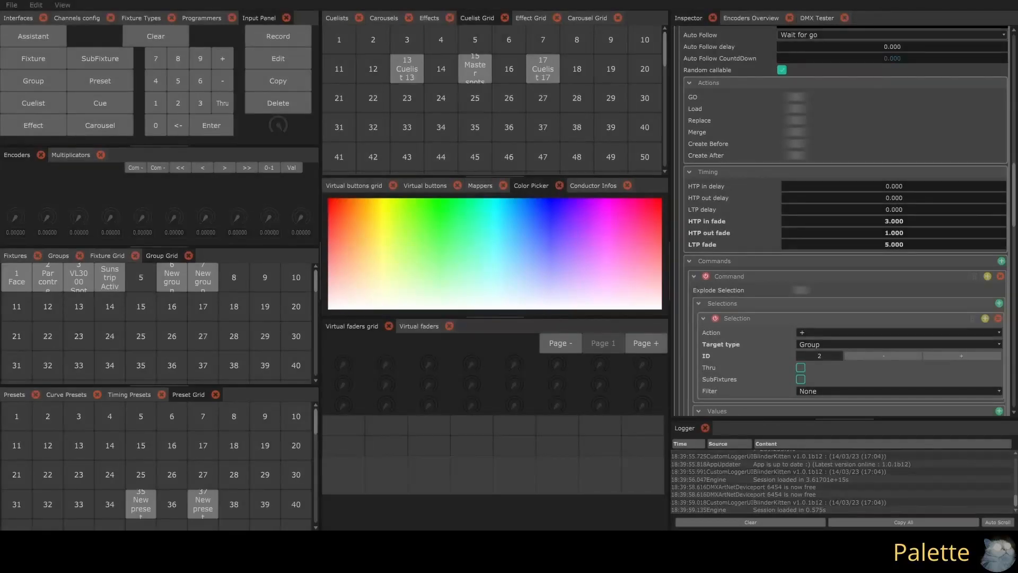
Step: Import preset - colors.mochi from SharedData > examples to fill the preset grid
left_click(12, 5)
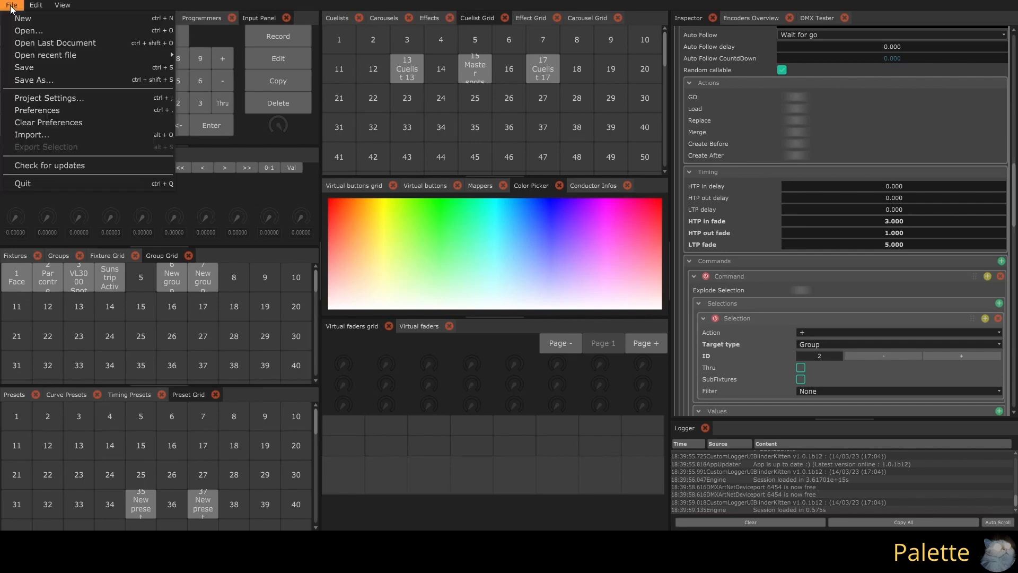
left_click(36, 135)
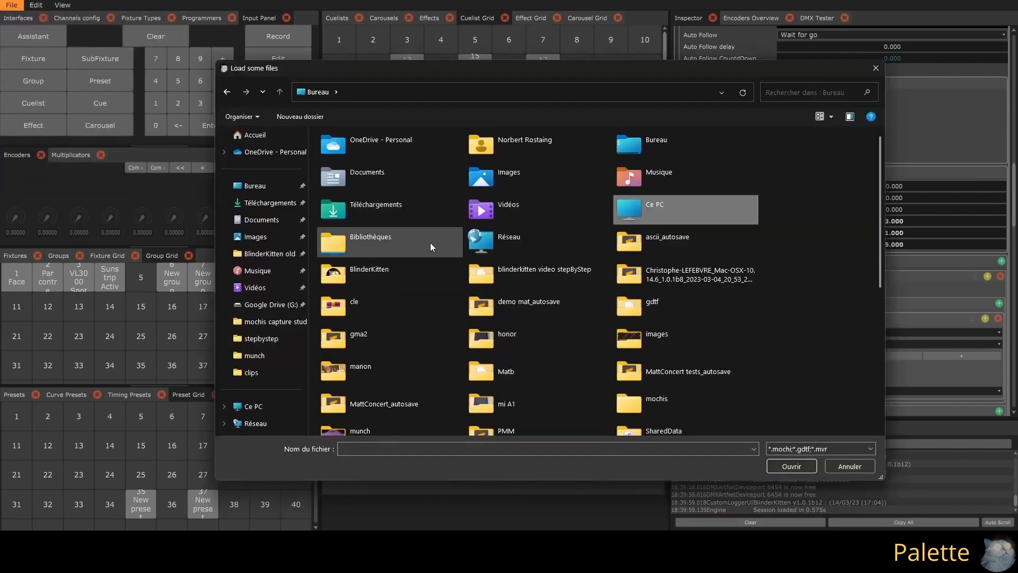
scroll(431, 242, "down", 5)
double_click(430, 243)
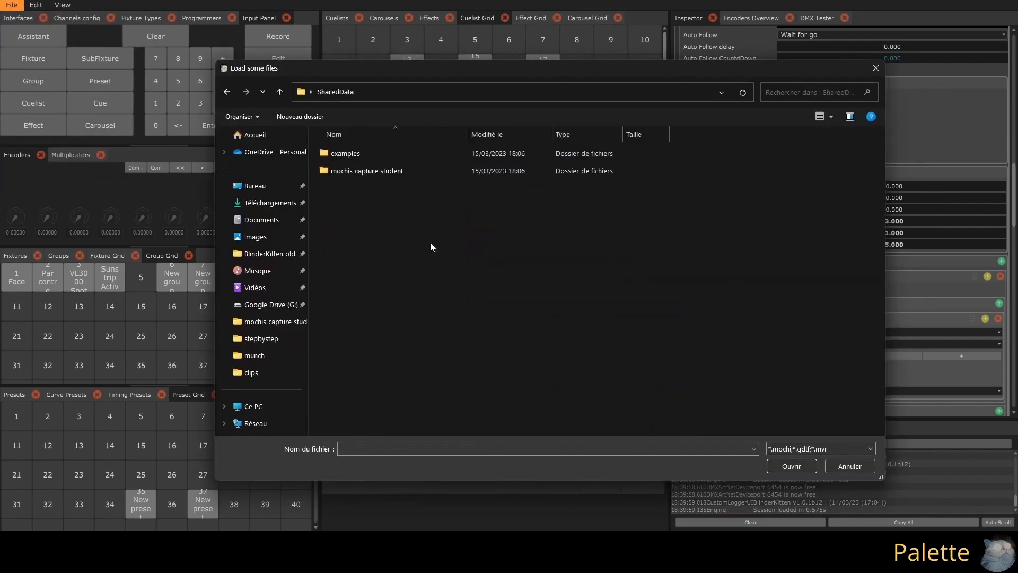
double_click(349, 155)
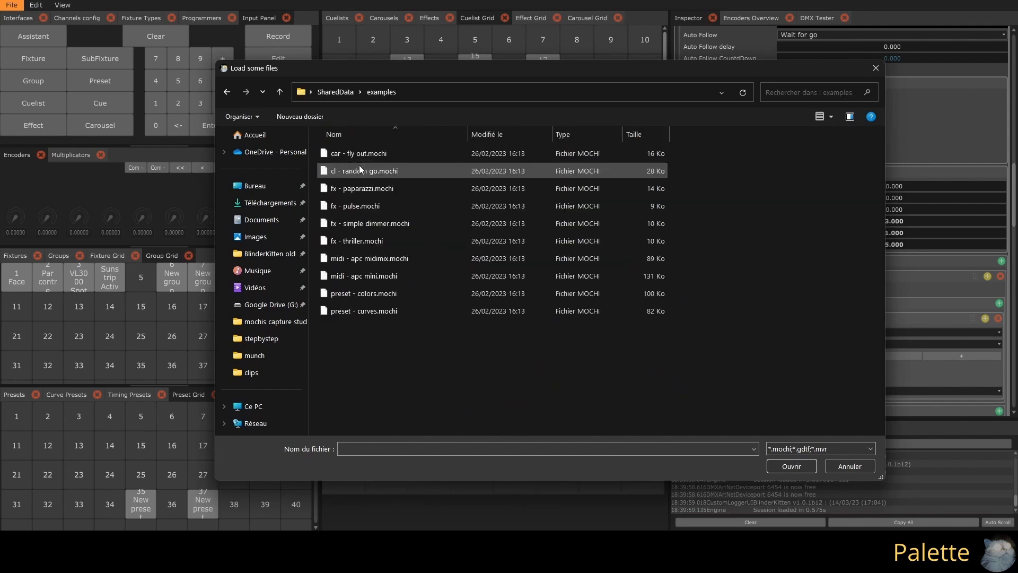
left_click(366, 294)
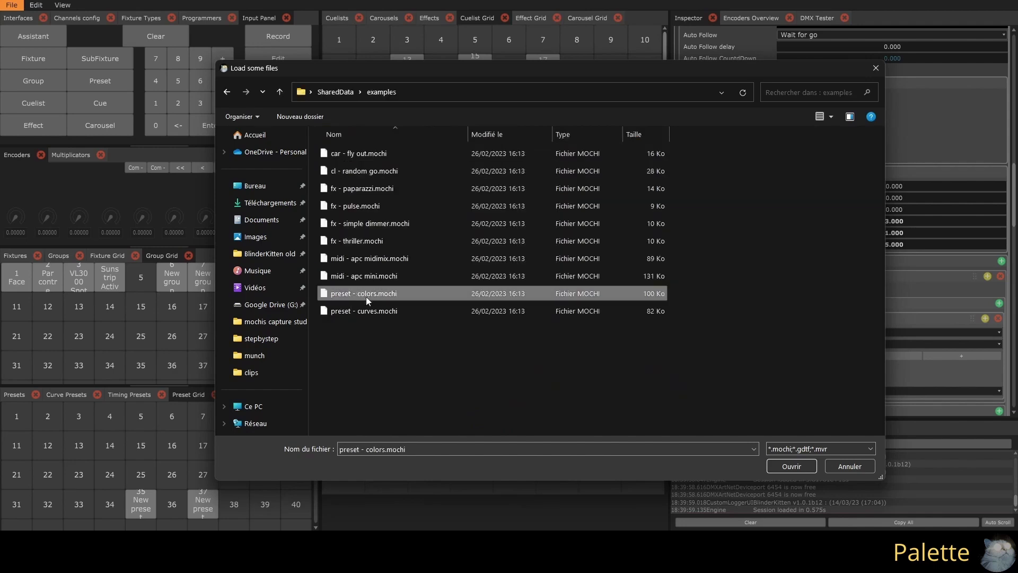
left_click(792, 465)
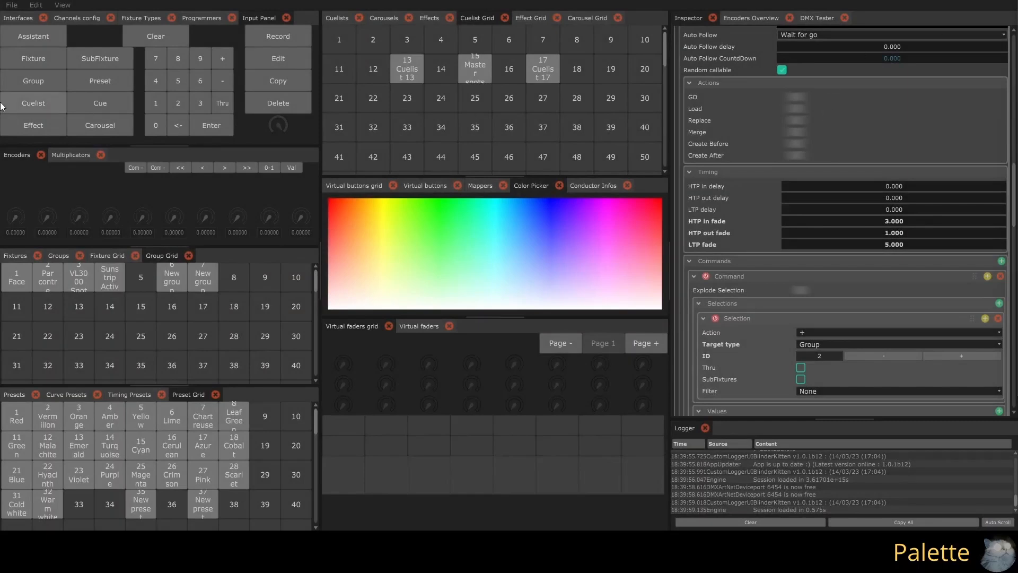
Step: In Palette maker set Group ID 3, Last Preset 32, Timing Preset 1 and create the palette
left_click(33, 36)
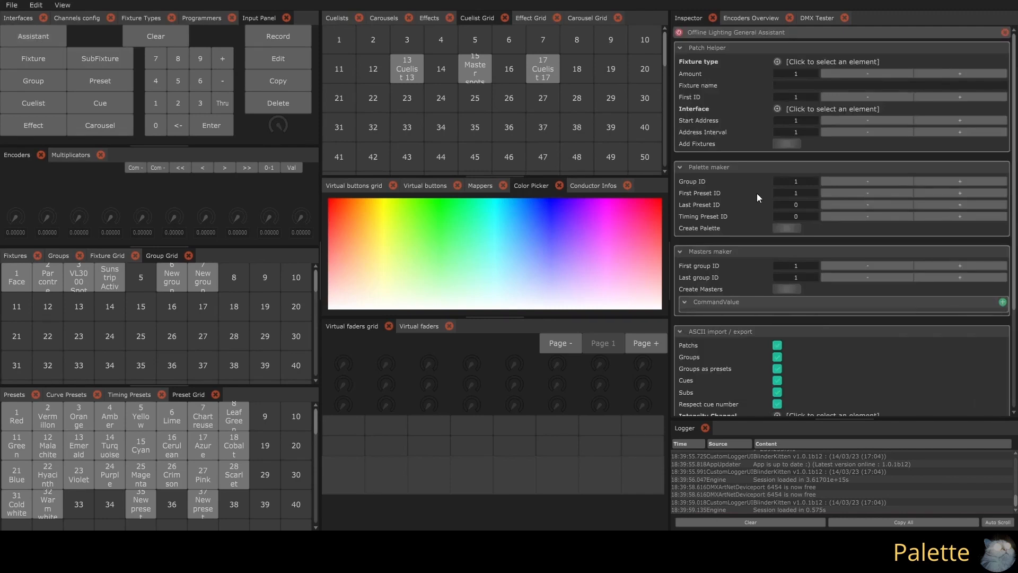
left_click(788, 180)
type("3")
type("32")
key("Return")
left_click(790, 217)
type("1")
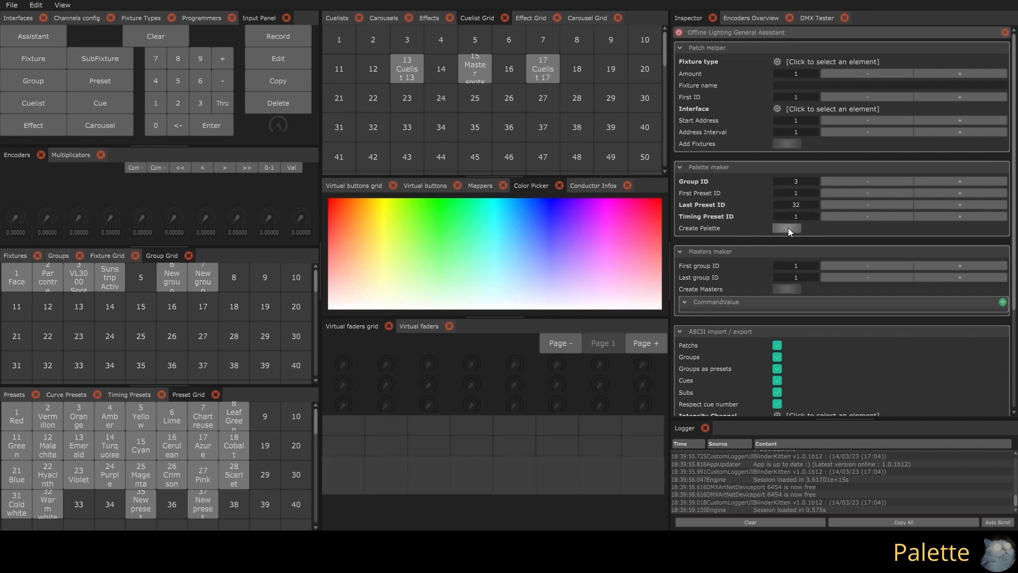
left_click(788, 227)
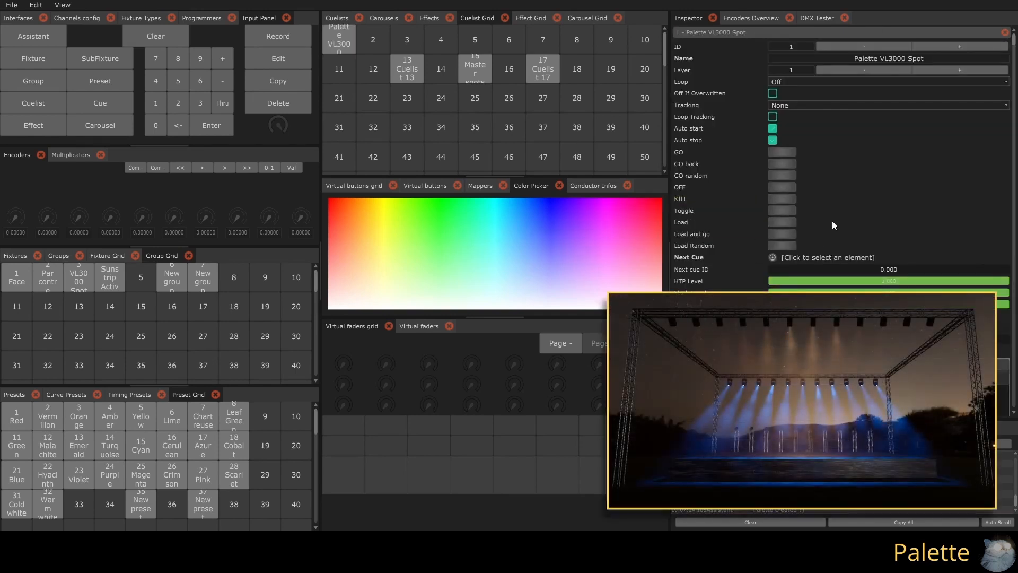
Step: Step the Palette VL3000 Spot cuelist through Red, Blue and Green
left_click(781, 234)
left_click(305, 118)
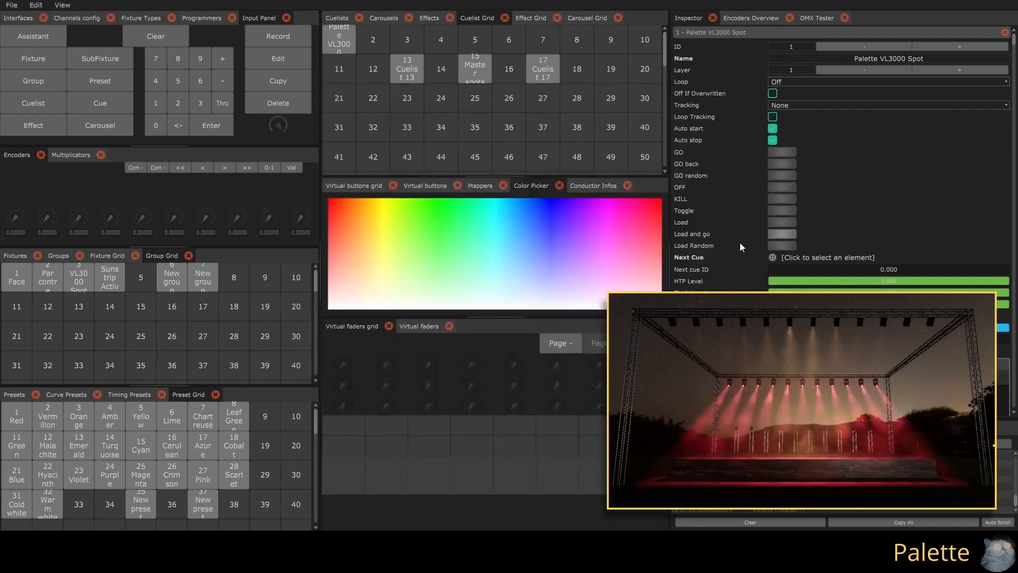
left_click(773, 232)
left_click(406, 182)
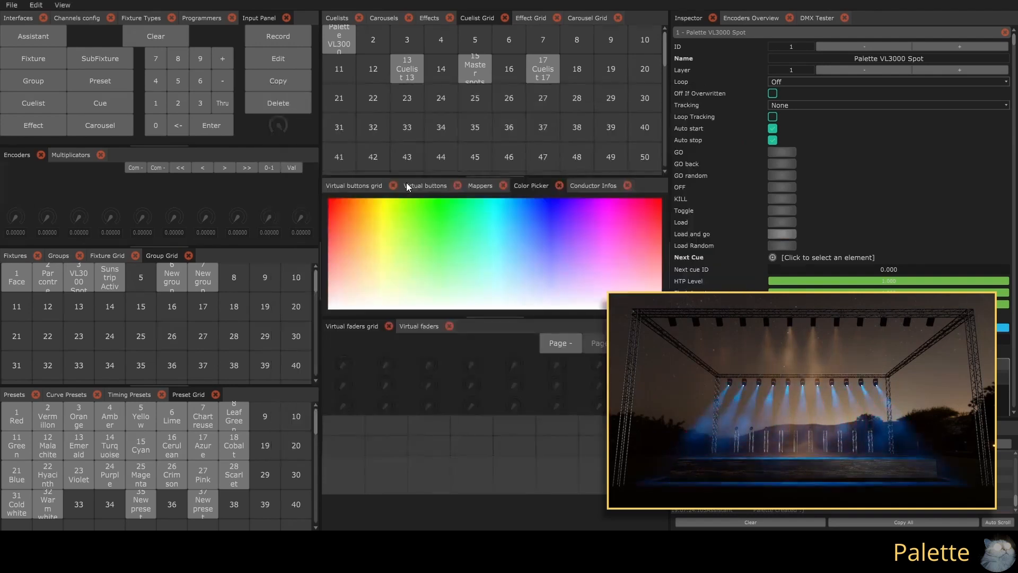
left_click(776, 235)
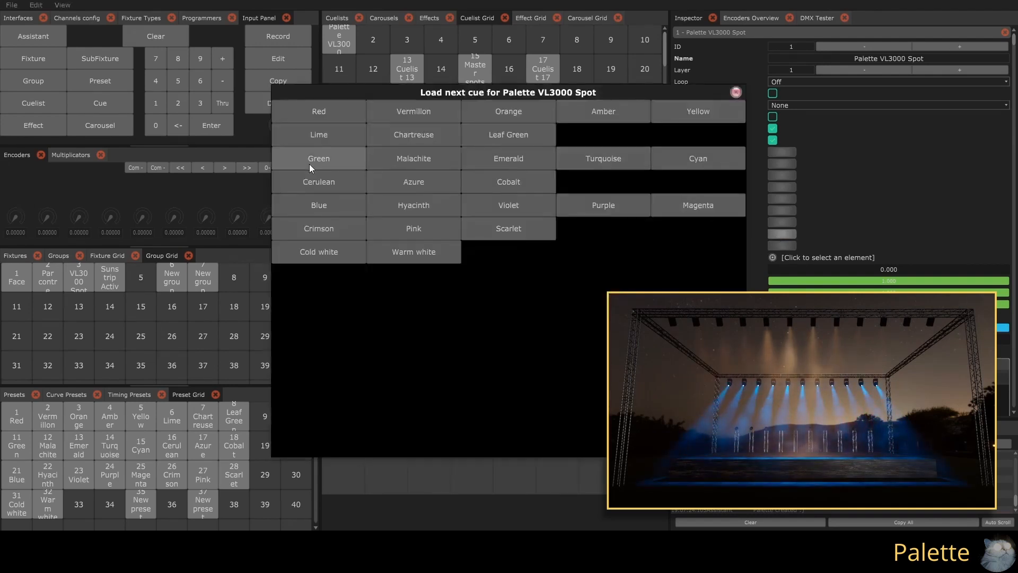
left_click(305, 165)
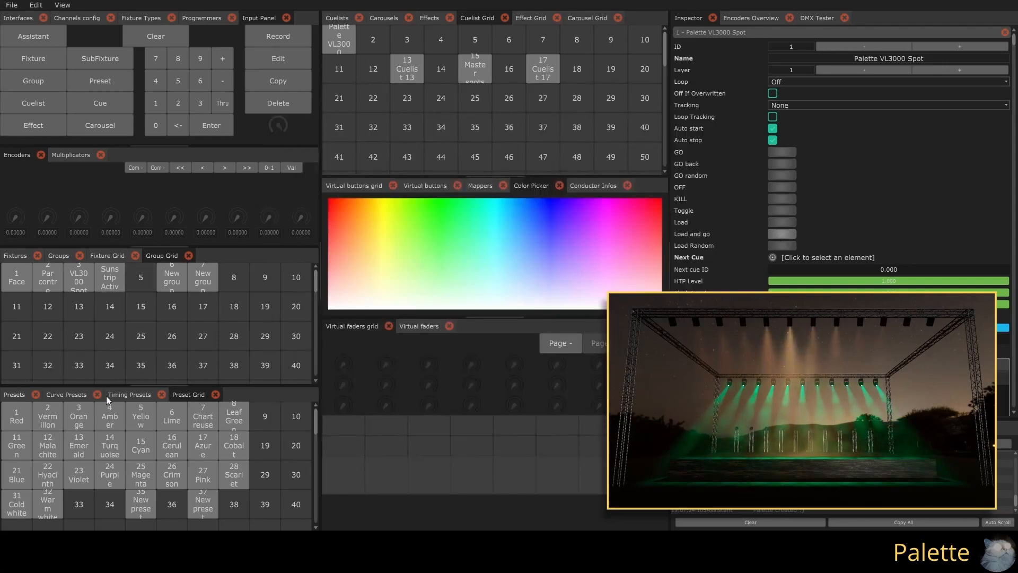
left_click(129, 394)
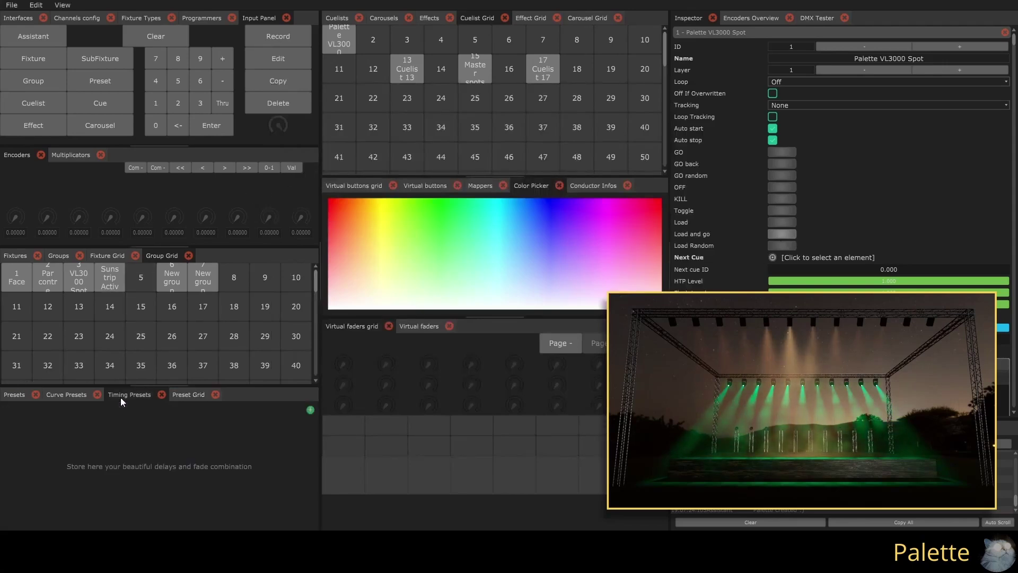
Step: Add a new timing preset and enable Thru delay on it
left_click(310, 409)
left_click(773, 82)
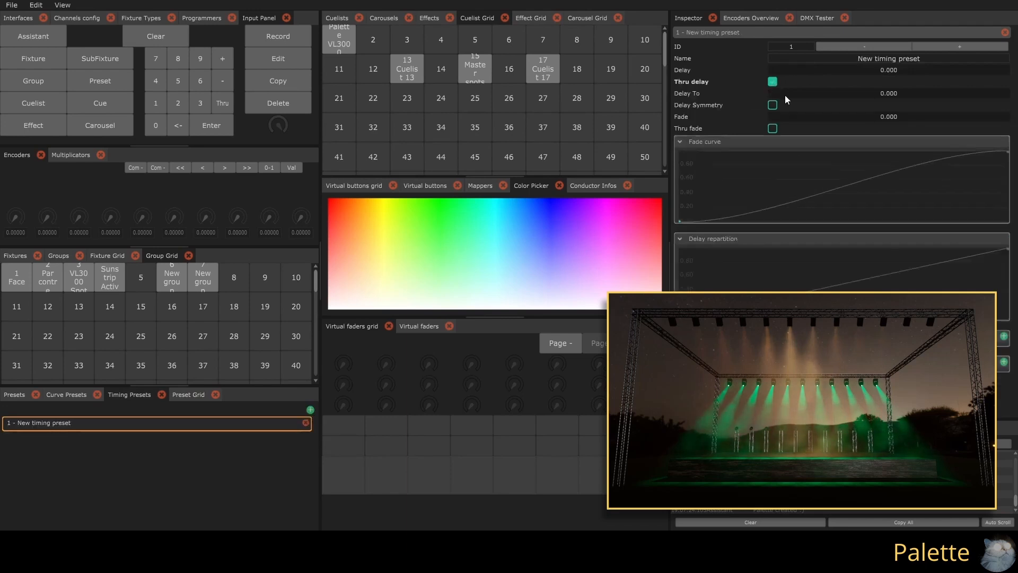